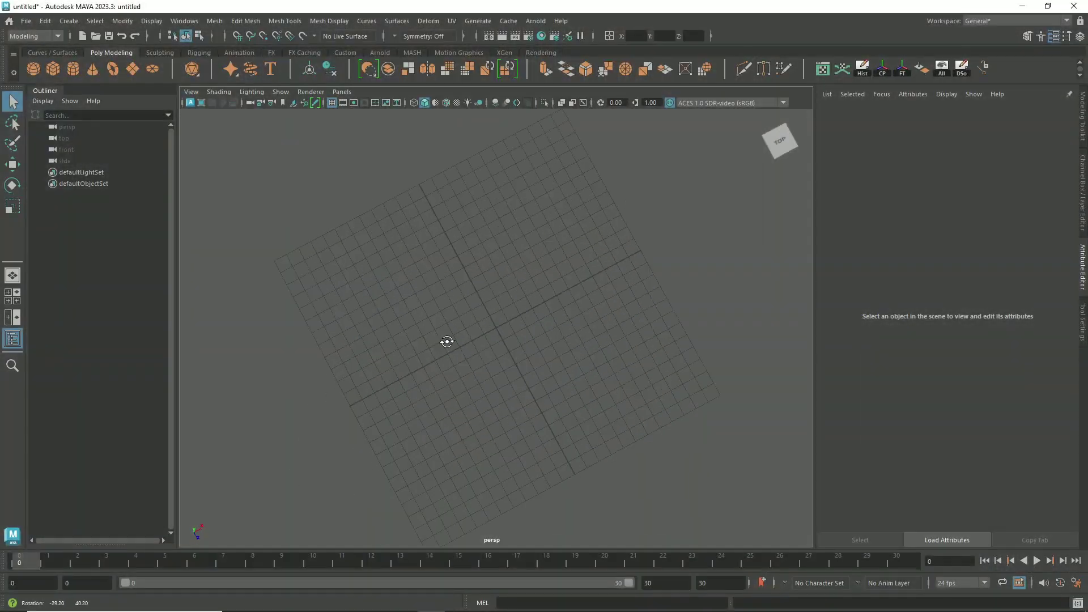
Step: Orbit around the empty grid and pick the polygon sphere tool from the shelf
{"action": "mouse_move", "coordinate": [447, 340]}
{"action": "left_mouse_down", "text": "alt"}
{"action": "mouse_move", "coordinate": [474, 321]}
{"action": "mouse_move", "coordinate": [445, 353]}
{"action": "left_mouse_up", "text": "alt"}
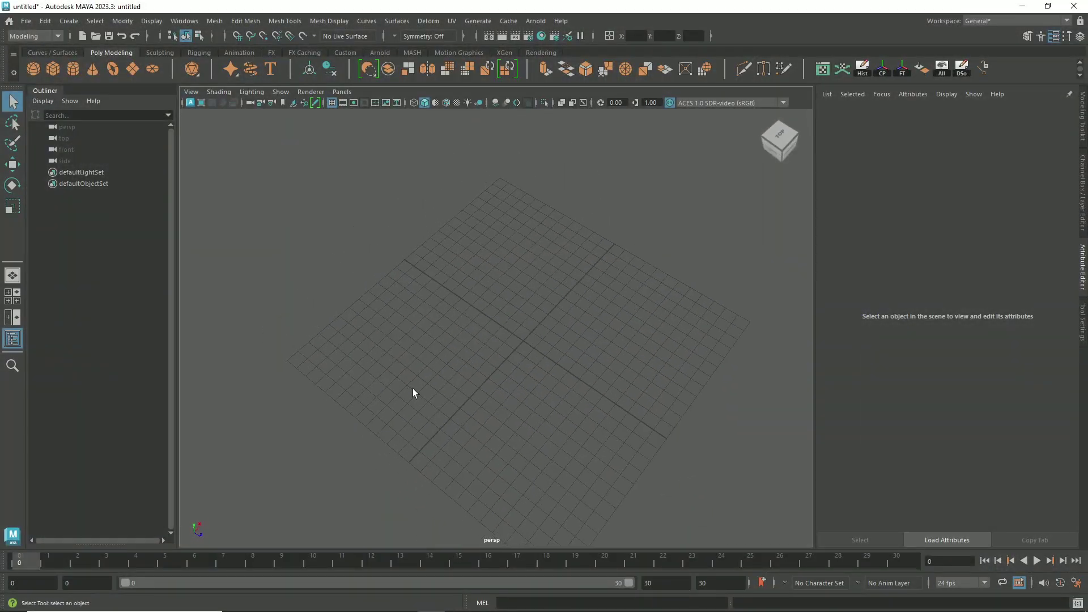
{"action": "left_click_drag", "start_coordinate": [412, 388], "coordinate": [462, 375], "text": "alt"}
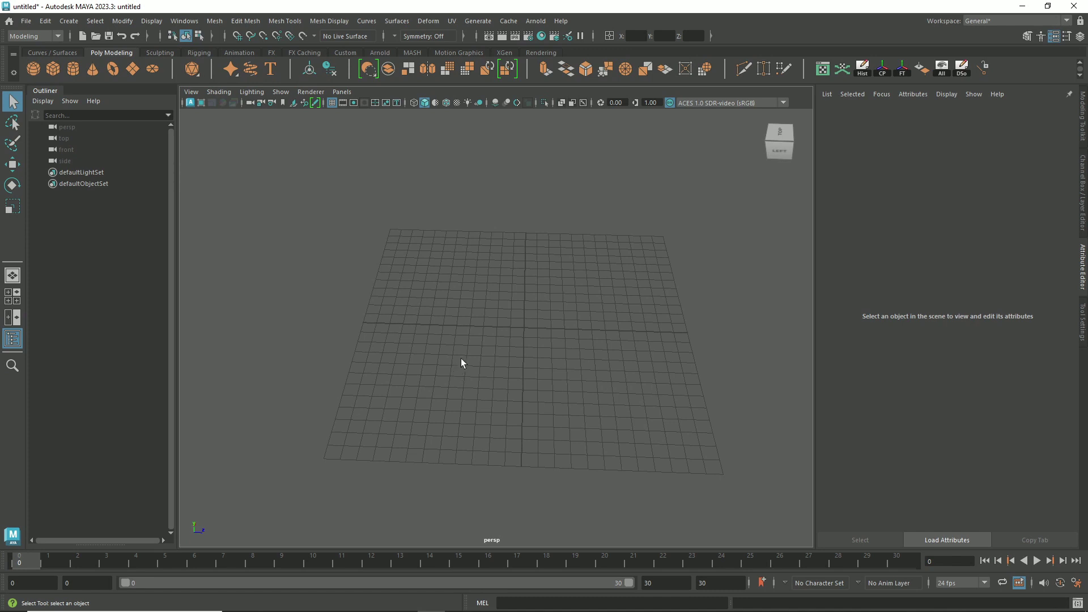
{"action": "mouse_move", "coordinate": [518, 346]}
{"action": "left_mouse_down", "text": "alt"}
{"action": "mouse_move", "coordinate": [517, 331]}
{"action": "mouse_move", "coordinate": [415, 374]}
{"action": "mouse_move", "coordinate": [478, 349]}
{"action": "mouse_move", "coordinate": [461, 372]}
{"action": "mouse_move", "coordinate": [470, 379]}
{"action": "left_mouse_up", "text": "alt"}
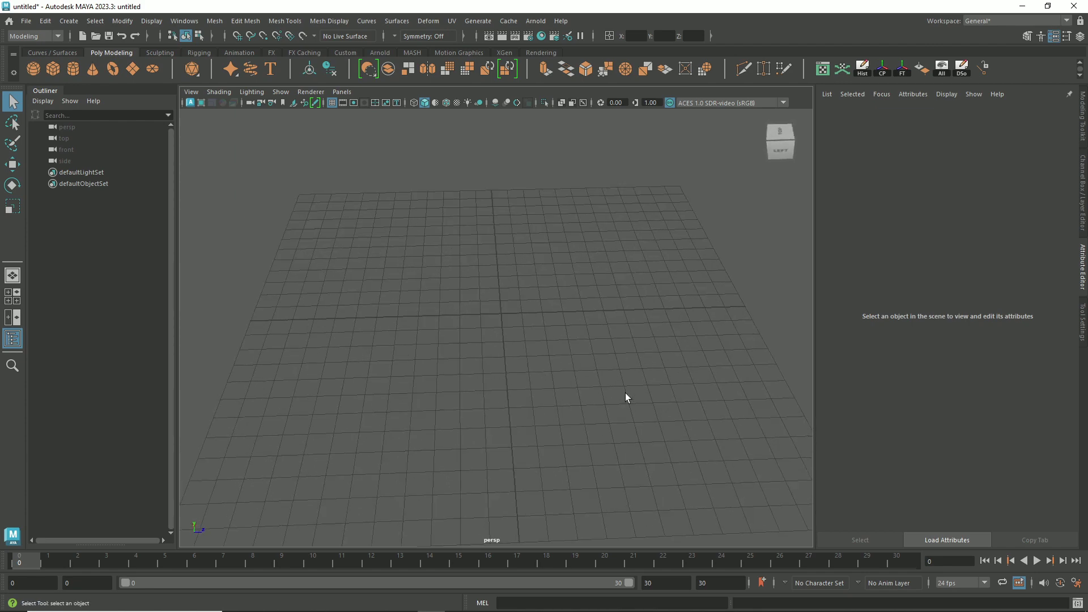
{"action": "left_click_drag", "start_coordinate": [625, 395], "coordinate": [636, 364], "text": "alt"}
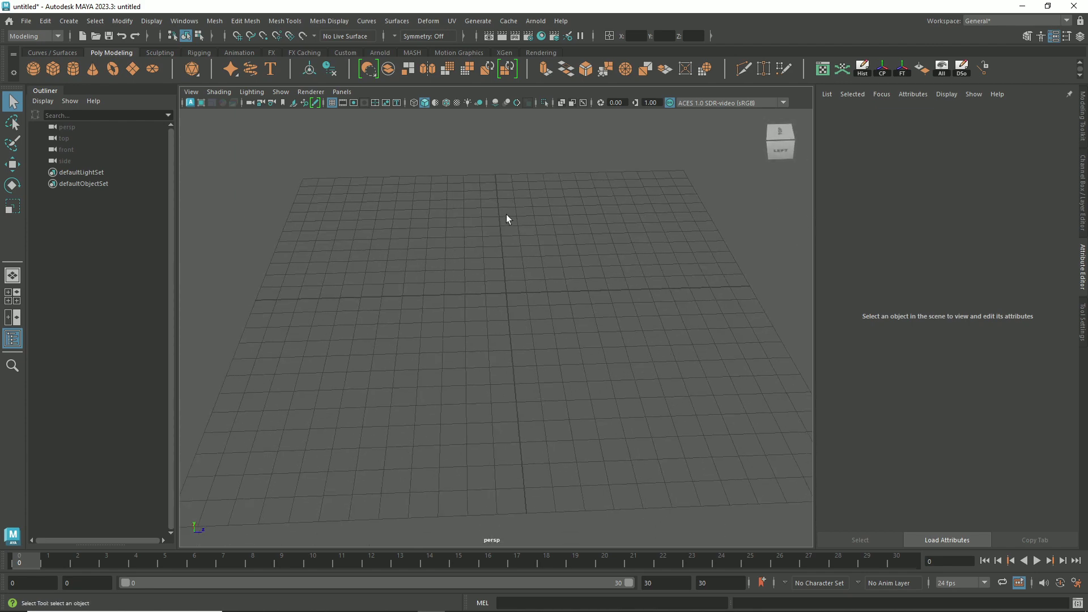
{"action": "mouse_move", "coordinate": [544, 257]}
{"action": "left_mouse_down", "text": "alt"}
{"action": "mouse_move", "coordinate": [541, 279]}
{"action": "mouse_move", "coordinate": [620, 335]}
{"action": "mouse_move", "coordinate": [597, 308]}
{"action": "mouse_move", "coordinate": [444, 403]}
{"action": "mouse_move", "coordinate": [484, 369]}
{"action": "mouse_move", "coordinate": [490, 398]}
{"action": "left_mouse_up", "text": "alt"}
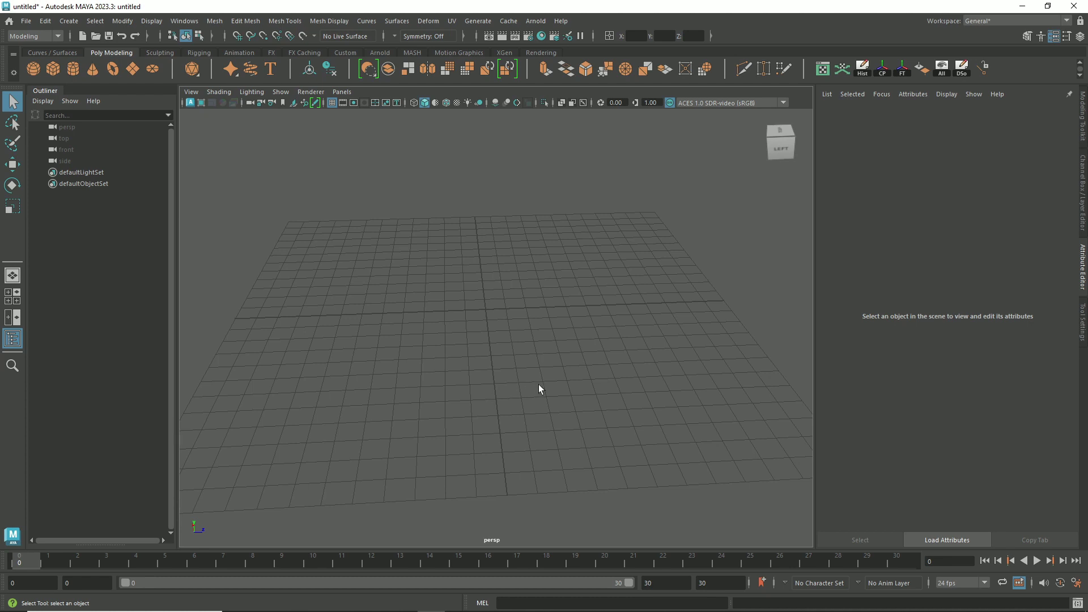
{"action": "mouse_move", "coordinate": [636, 374]}
{"action": "left_mouse_down", "text": "alt"}
{"action": "mouse_move", "coordinate": [434, 413]}
{"action": "mouse_move", "coordinate": [508, 369]}
{"action": "mouse_move", "coordinate": [498, 365]}
{"action": "mouse_move", "coordinate": [502, 390]}
{"action": "left_mouse_up", "text": "alt"}
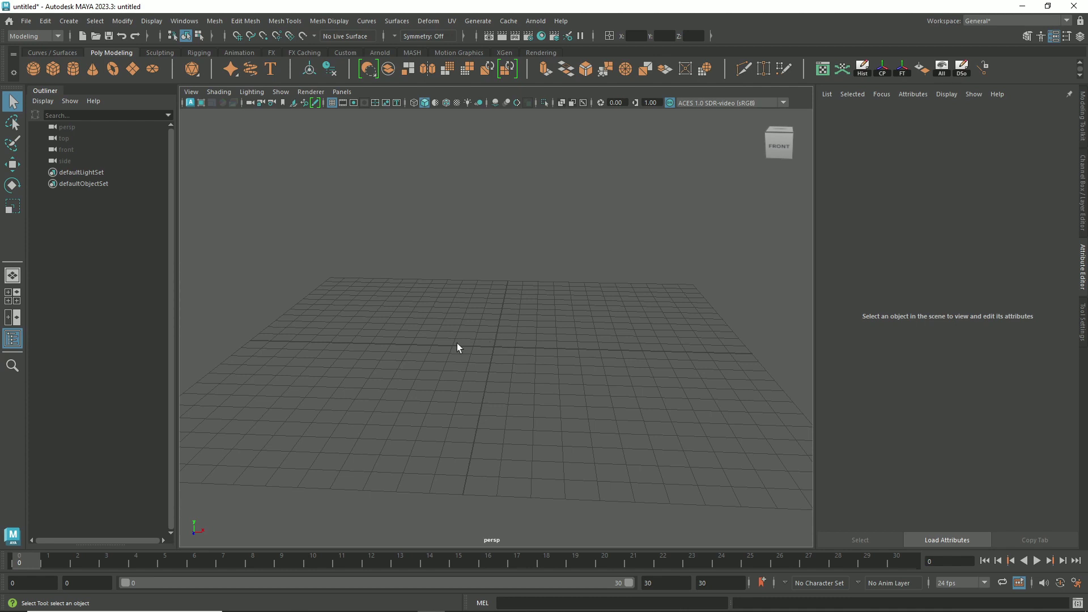
{"action": "mouse_move", "coordinate": [698, 355]}
{"action": "middle_mouse_down", "text": "alt"}
{"action": "mouse_move", "coordinate": [631, 361]}
{"action": "mouse_move", "coordinate": [486, 429]}
{"action": "mouse_move", "coordinate": [524, 402]}
{"action": "mouse_move", "coordinate": [583, 418]}
{"action": "middle_mouse_up", "text": "alt"}
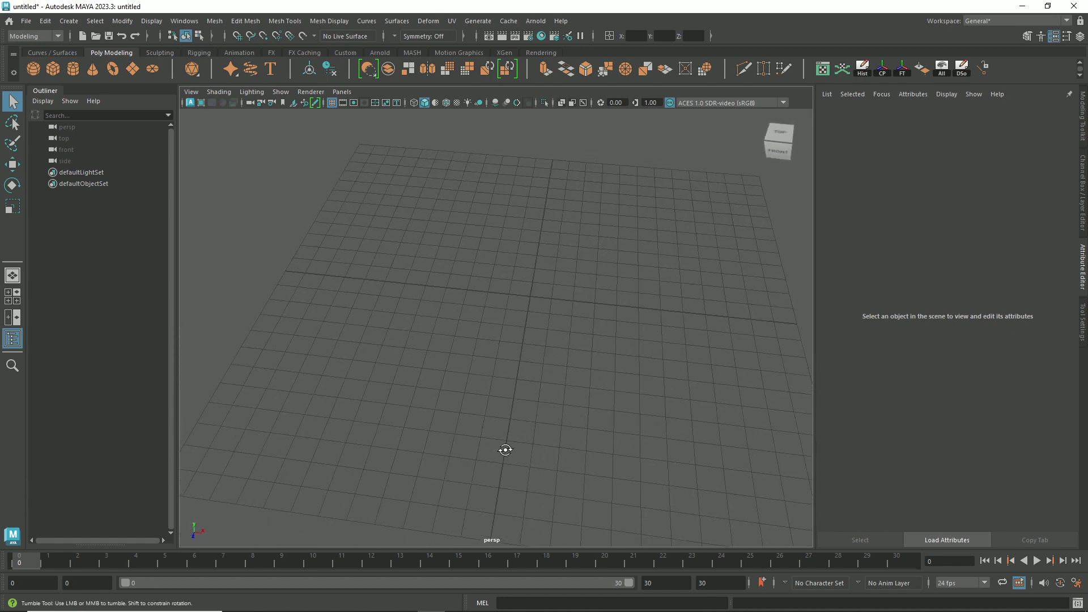
{"action": "left_click_drag", "start_coordinate": [505, 450], "coordinate": [524, 439], "text": "alt"}
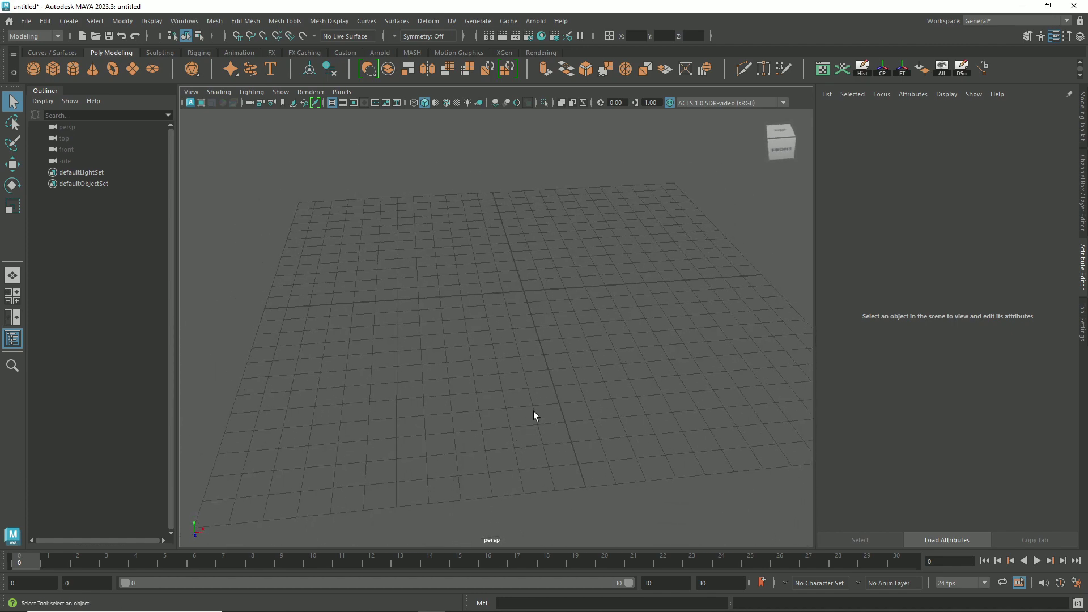
{"action": "mouse_move", "coordinate": [514, 376]}
{"action": "left_mouse_down", "text": "alt"}
{"action": "mouse_move", "coordinate": [490, 410]}
{"action": "mouse_move", "coordinate": [600, 398]}
{"action": "mouse_move", "coordinate": [447, 288]}
{"action": "left_mouse_up", "text": "alt"}
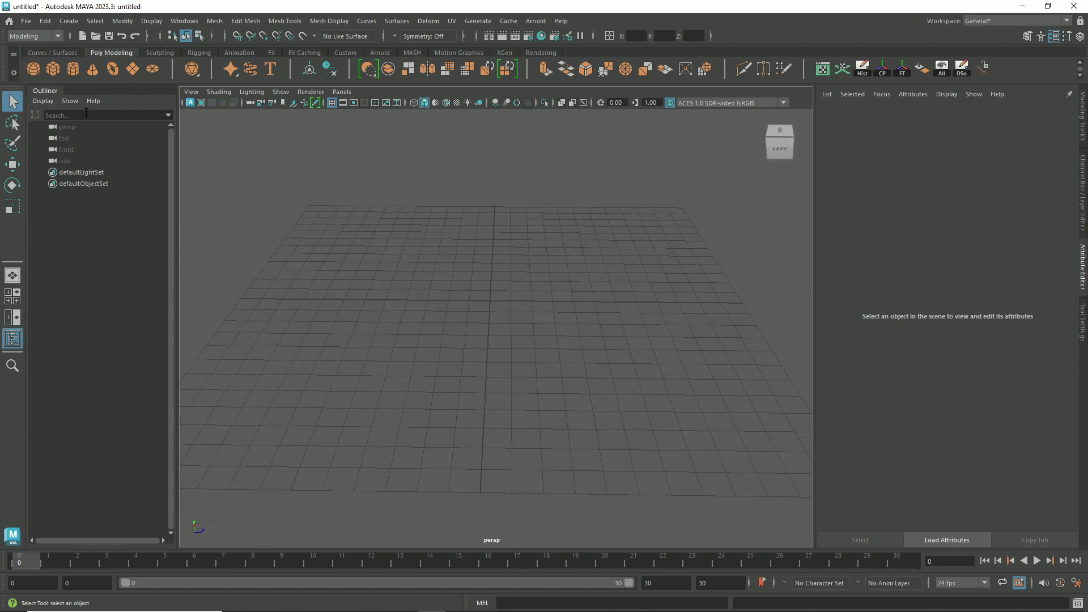
{"action": "left_click", "coordinate": [35, 70]}
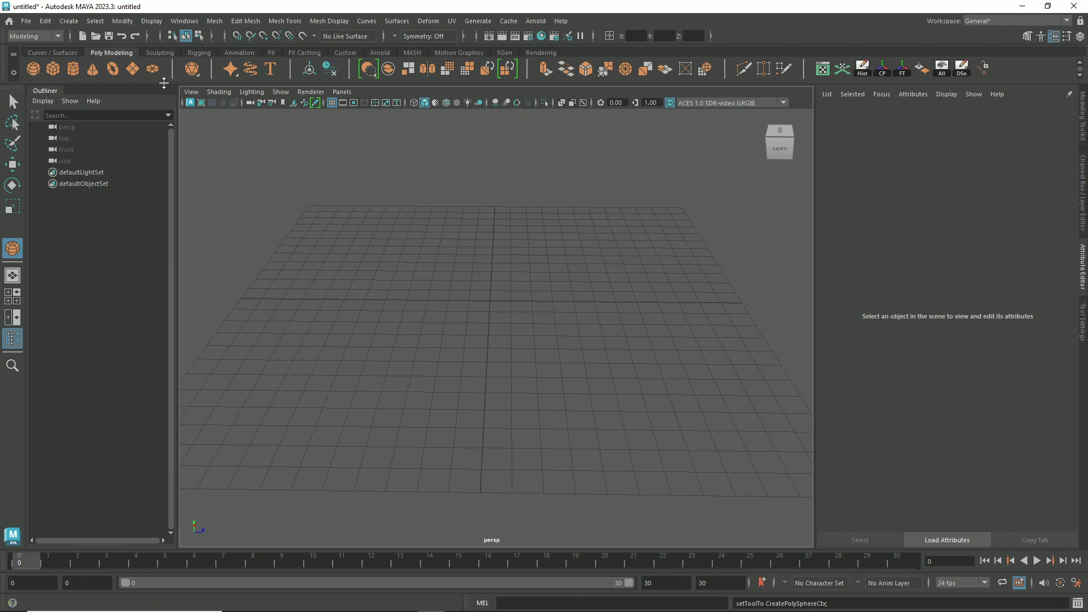
Step: Browse the shelves from Curves / Surfaces through FX Caching, ending on Custom
{"action": "left_click", "coordinate": [54, 53]}
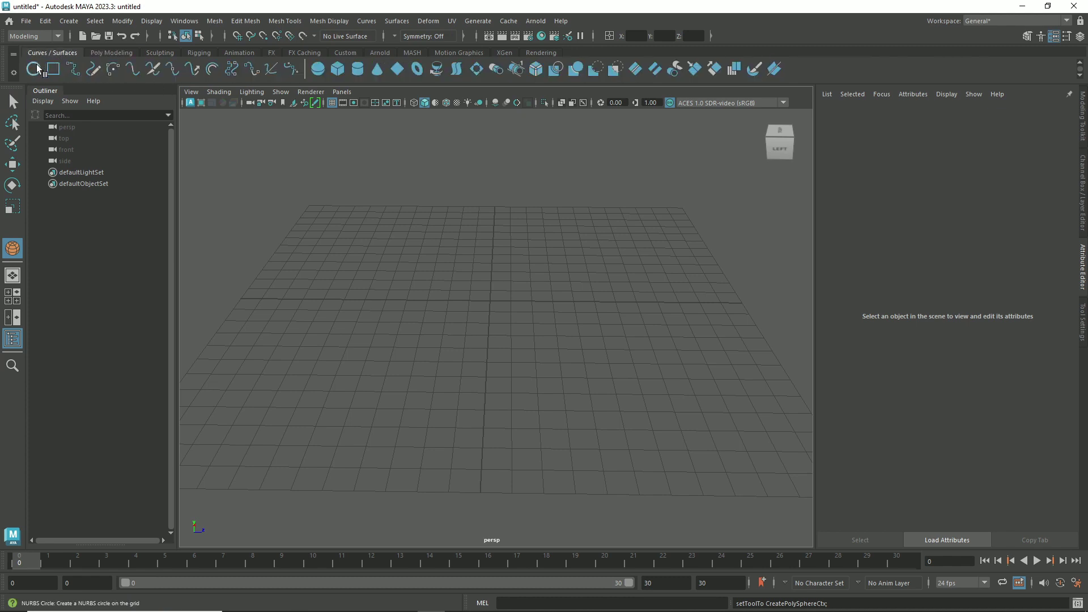
{"action": "left_click", "coordinate": [120, 56]}
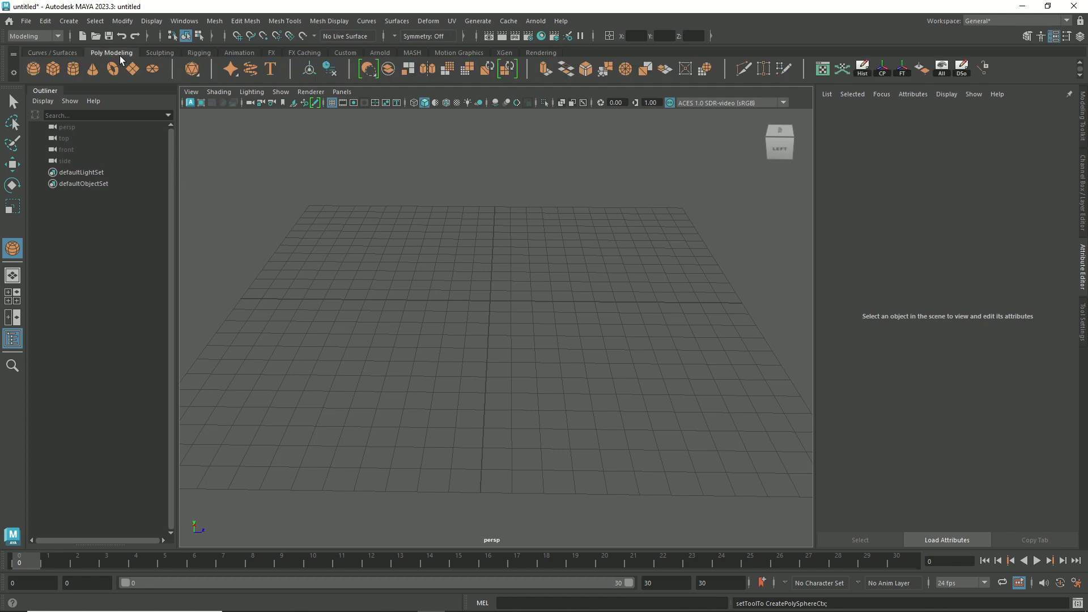
{"action": "left_click", "coordinate": [158, 55]}
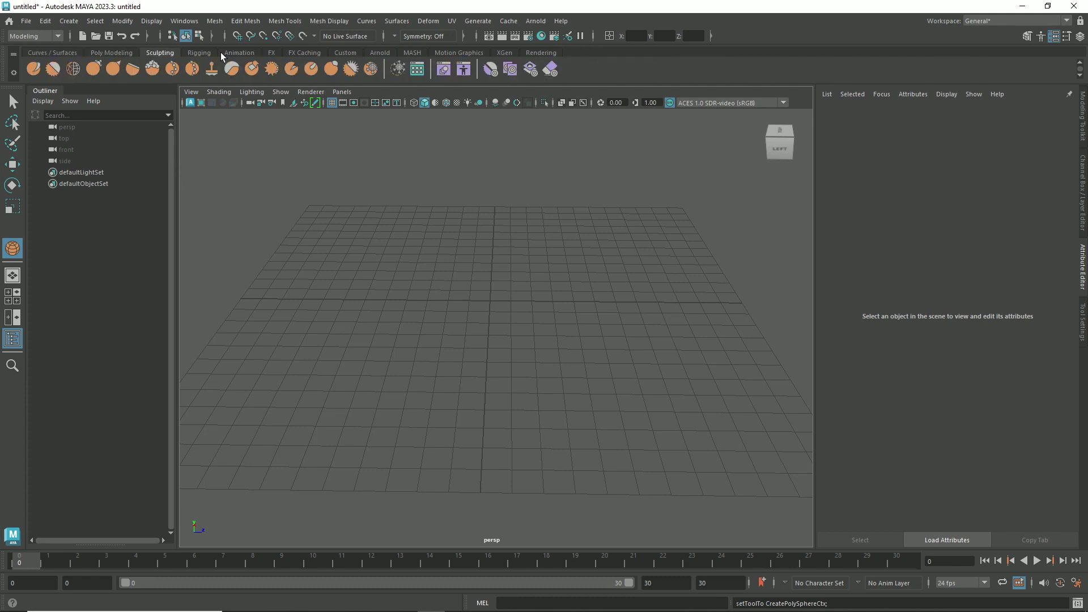
{"action": "left_click", "coordinate": [204, 54]}
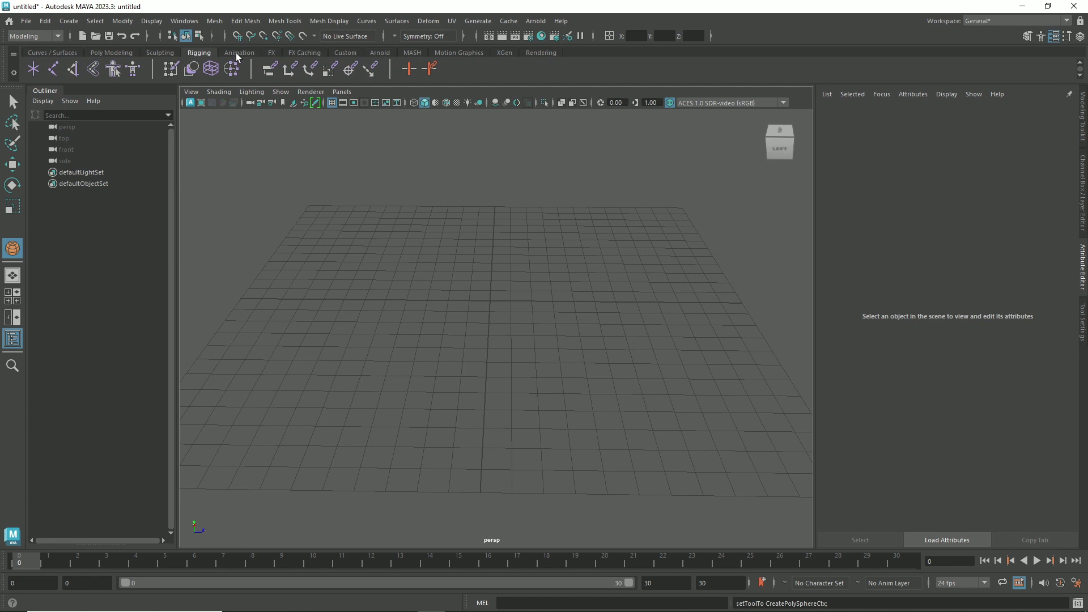
{"action": "left_click", "coordinate": [237, 53]}
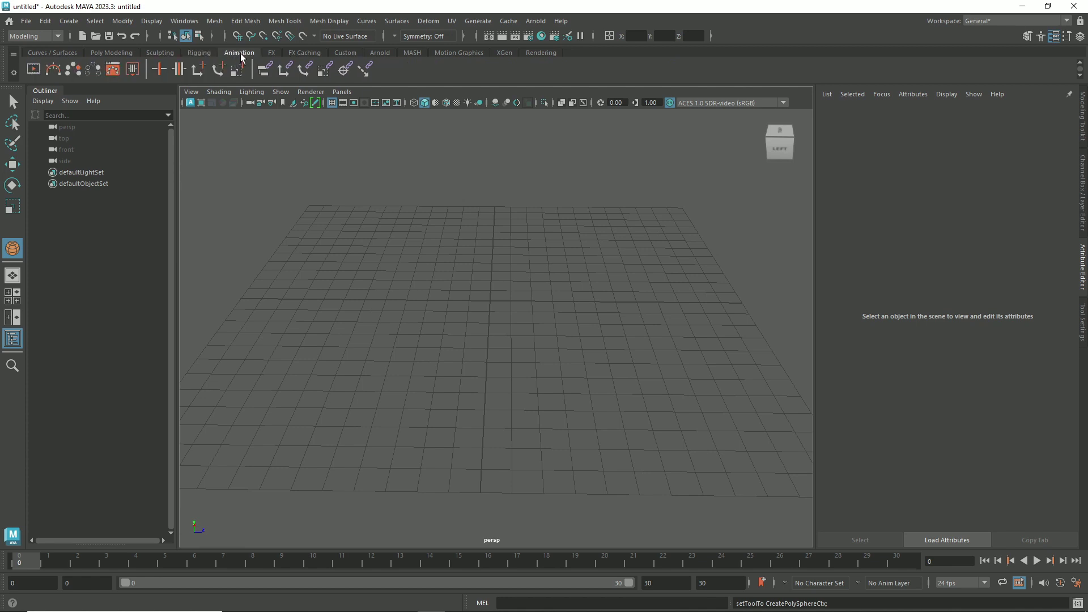
{"action": "left_click", "coordinate": [270, 54]}
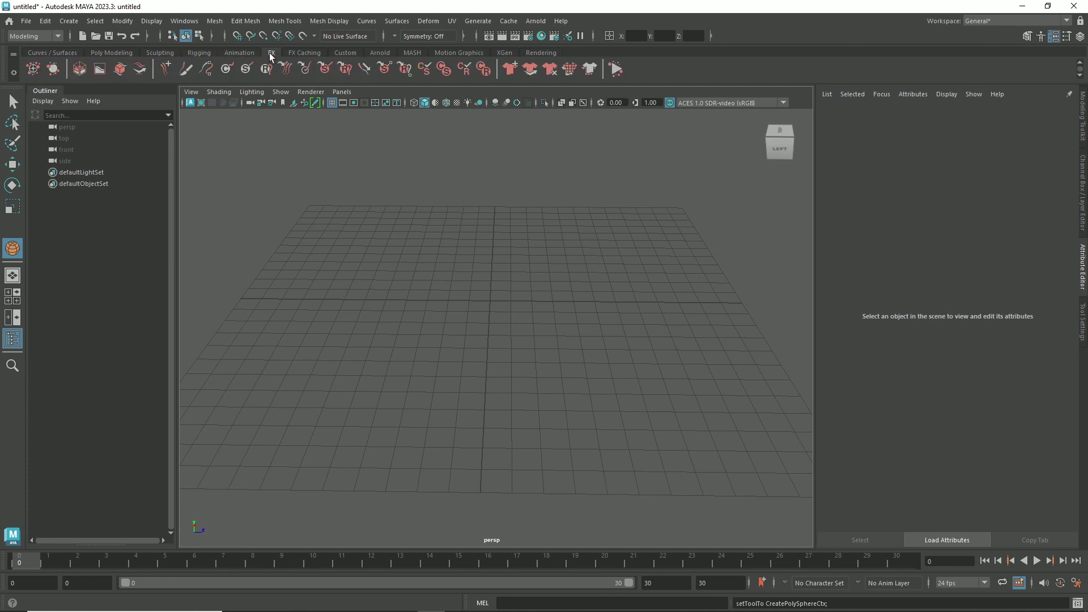
{"action": "left_click", "coordinate": [301, 54]}
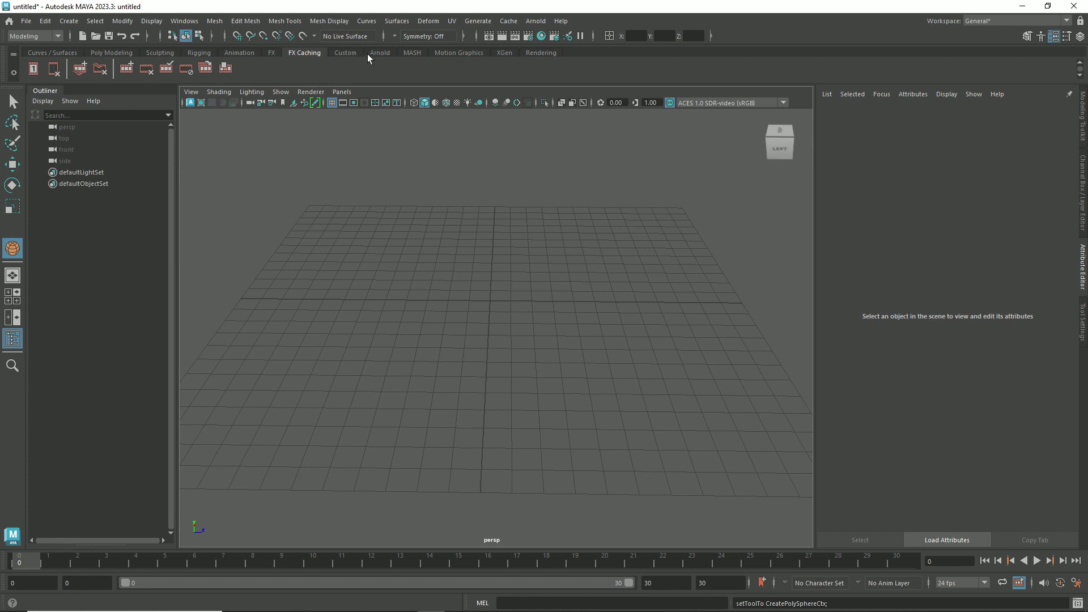
{"action": "left_click", "coordinate": [347, 52]}
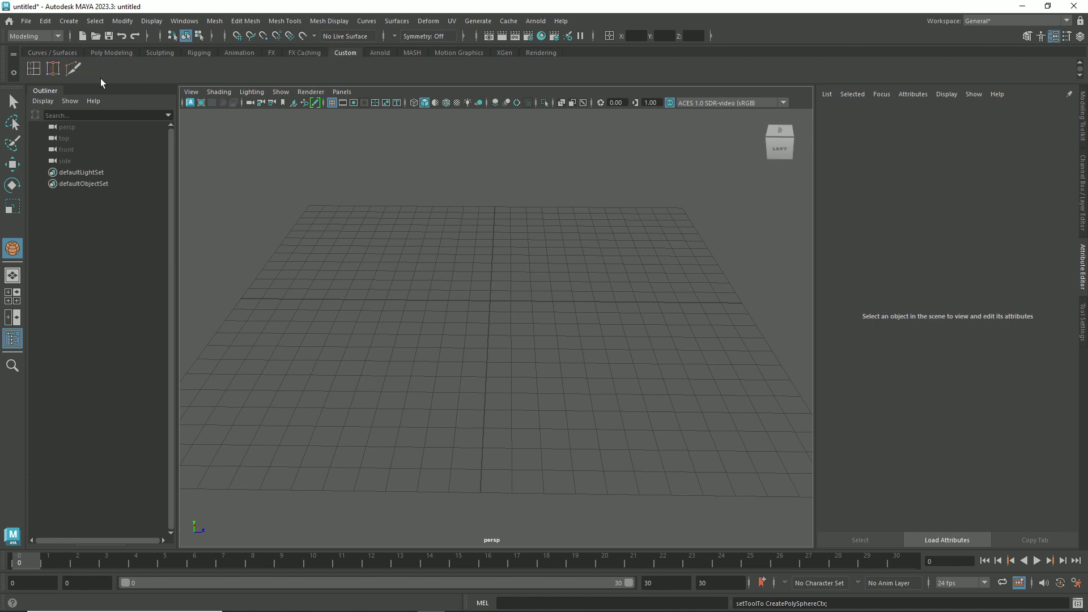
Step: Delete the three Custom shelf tools one by one, from right to left
{"action": "right_click", "coordinate": [75, 68]}
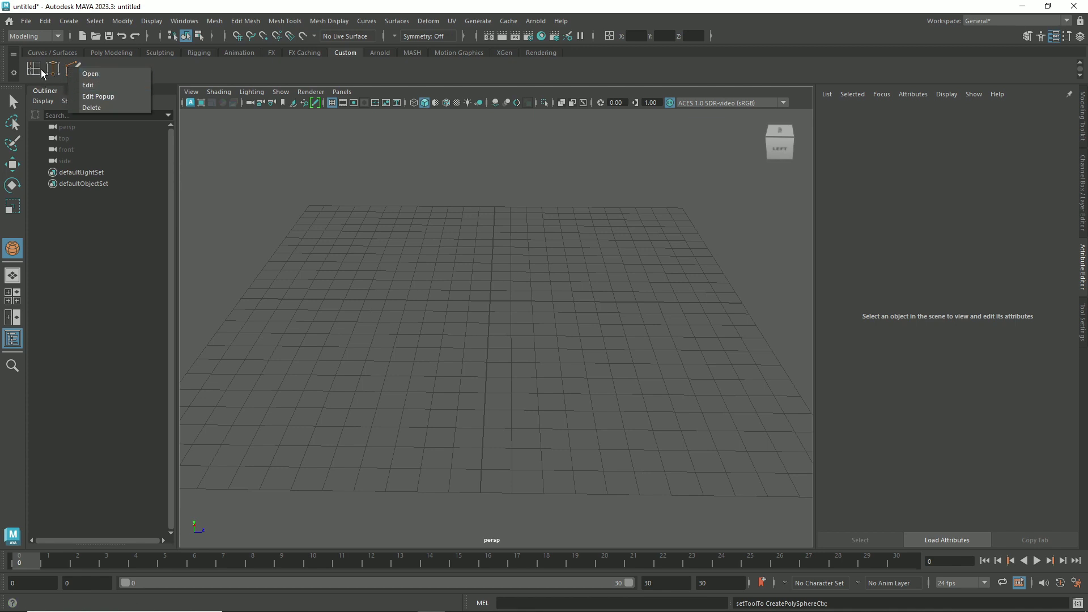
{"action": "left_click", "coordinate": [92, 108]}
{"action": "right_click", "coordinate": [53, 68]}
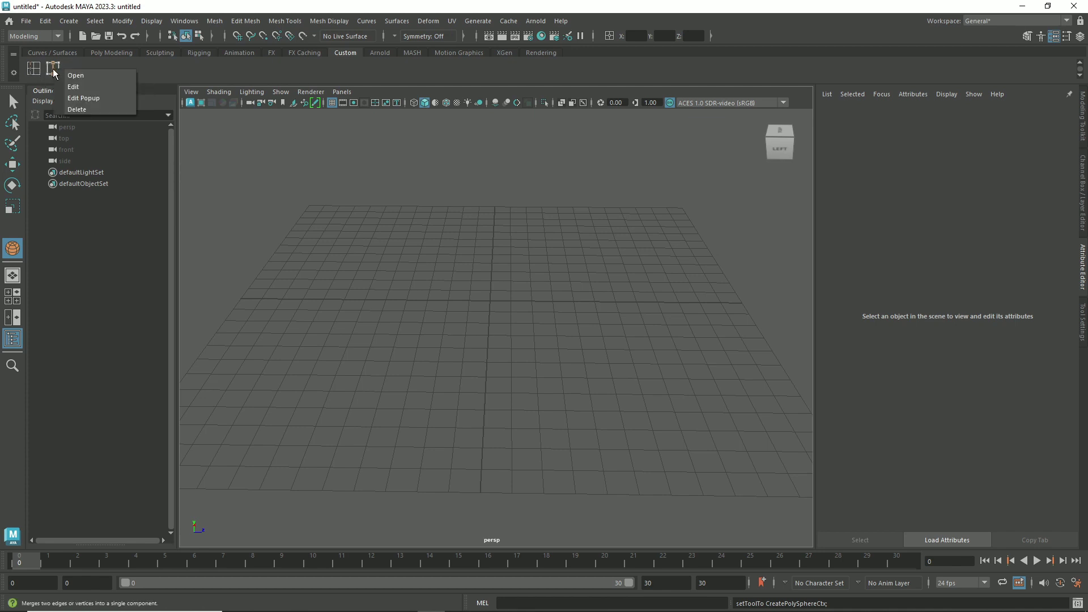
{"action": "left_click", "coordinate": [67, 108]}
{"action": "right_click", "coordinate": [33, 72]}
{"action": "left_click", "coordinate": [60, 110]}
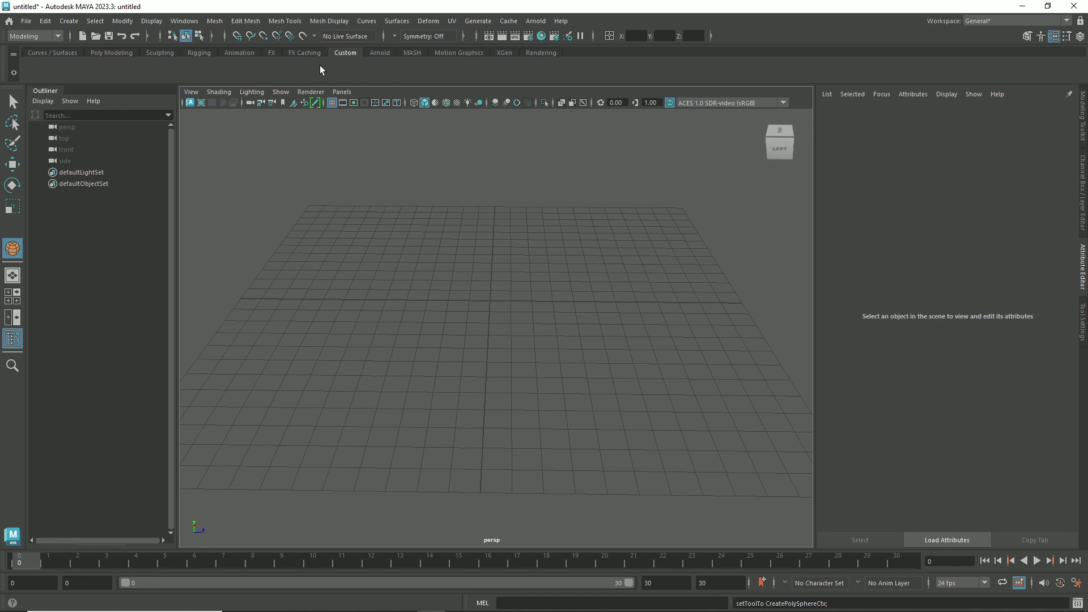
{"action": "mouse_move", "coordinate": [440, 364]}
{"action": "left_mouse_down", "text": "alt"}
{"action": "mouse_move", "coordinate": [539, 374]}
{"action": "mouse_move", "coordinate": [532, 398]}
{"action": "mouse_move", "coordinate": [563, 389]}
{"action": "left_mouse_up", "text": "alt"}
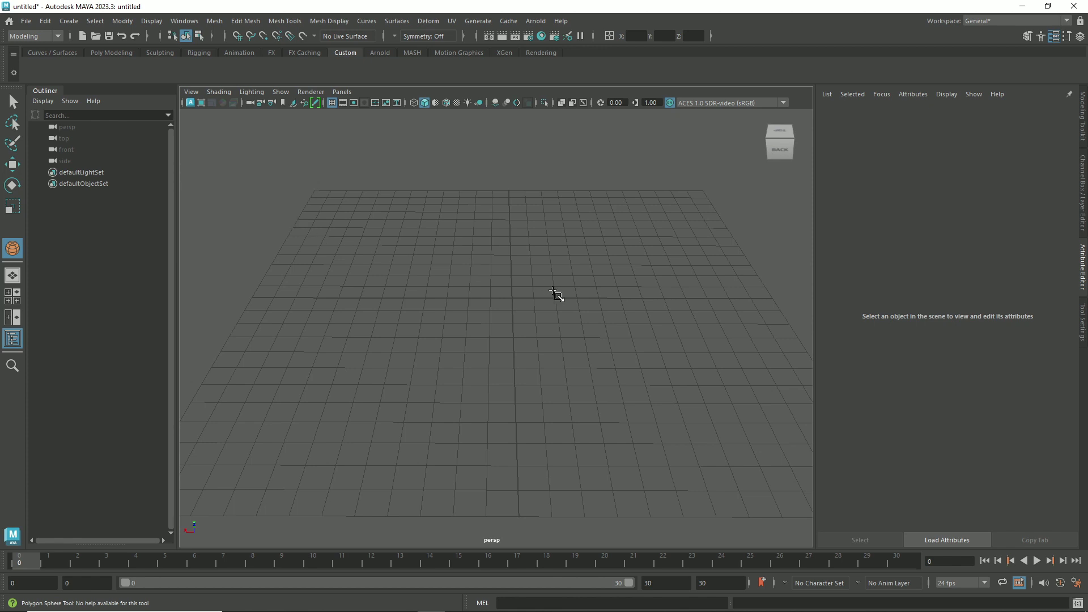
{"action": "middle_click_drag", "start_coordinate": [559, 299], "coordinate": [535, 299], "text": "alt"}
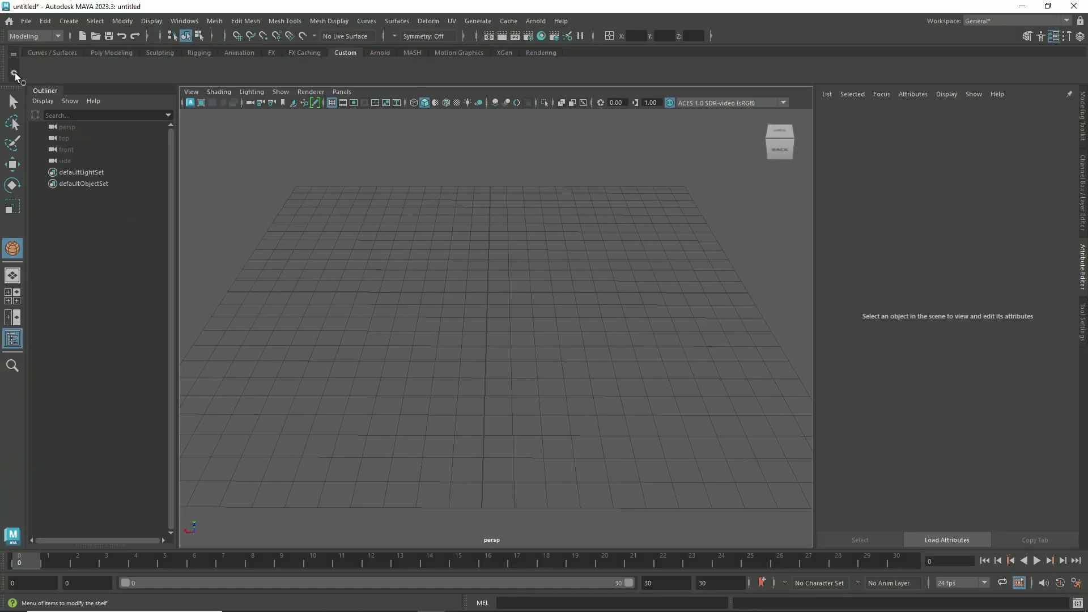
Step: Create a new shelf named 'Test' from the shelf gear menu
{"action": "left_click", "coordinate": [15, 74]}
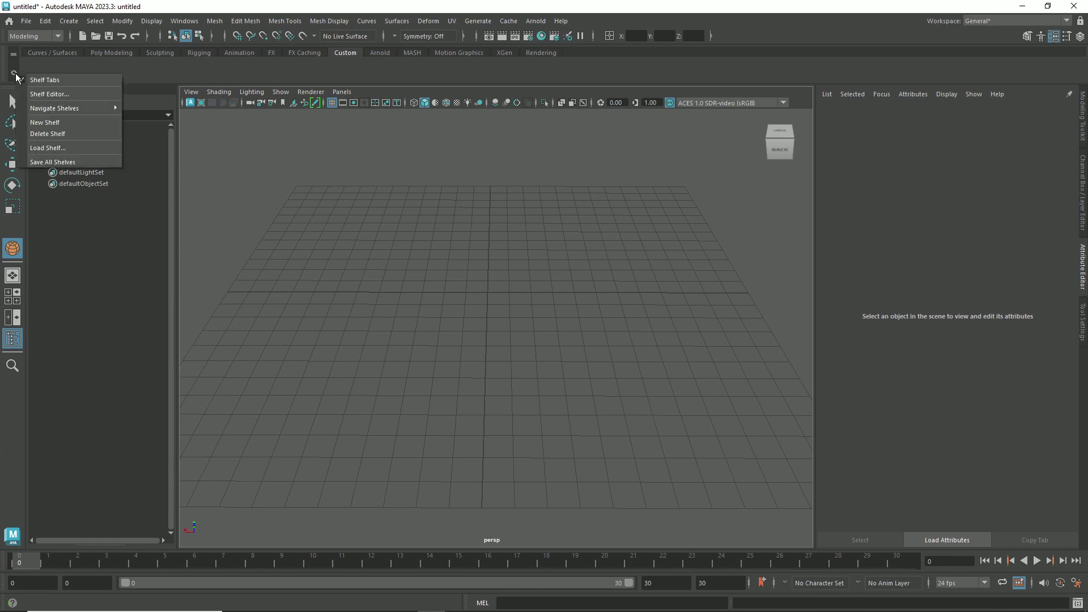
{"action": "left_click", "coordinate": [61, 124]}
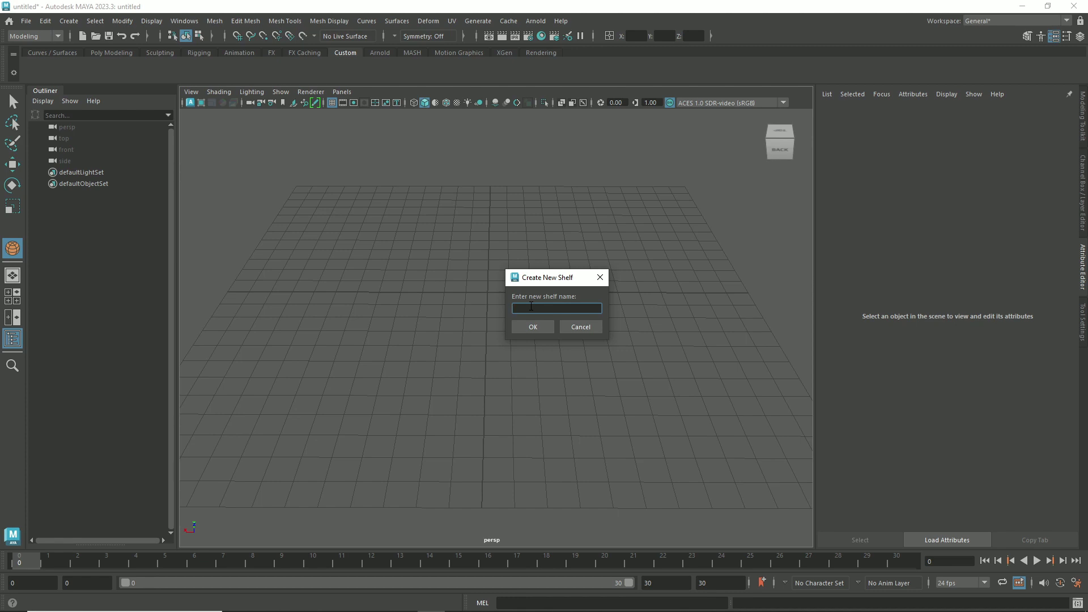
{"action": "type", "text": "Tes"}
{"action": "type", "text": "t"}
{"action": "key", "text": "Return"}
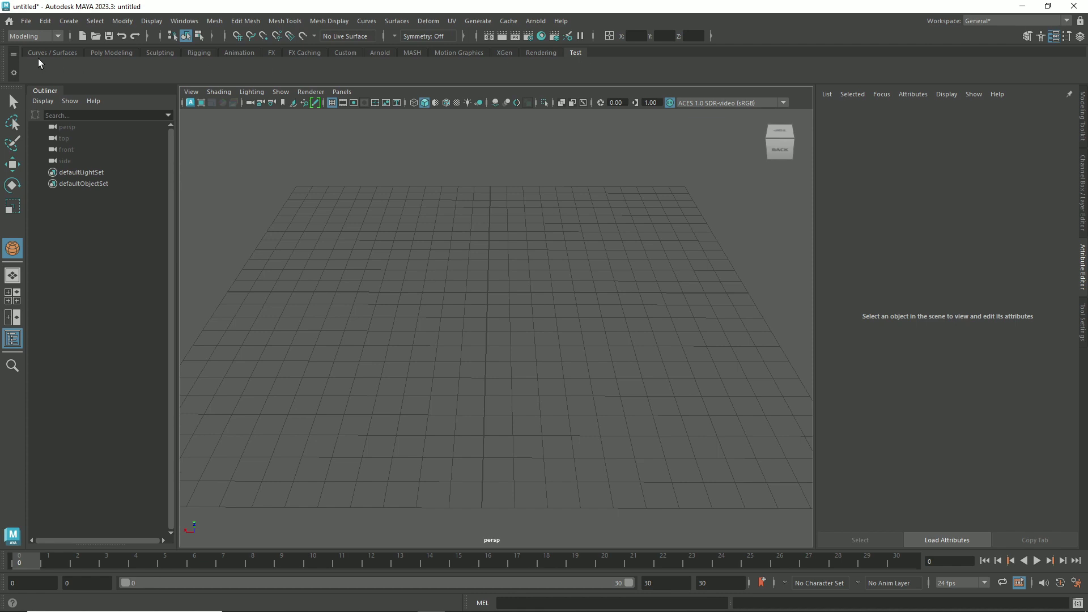
Step: Open the Shelf Editor from the Test shelf's gear menu
{"action": "left_click", "coordinate": [109, 52]}
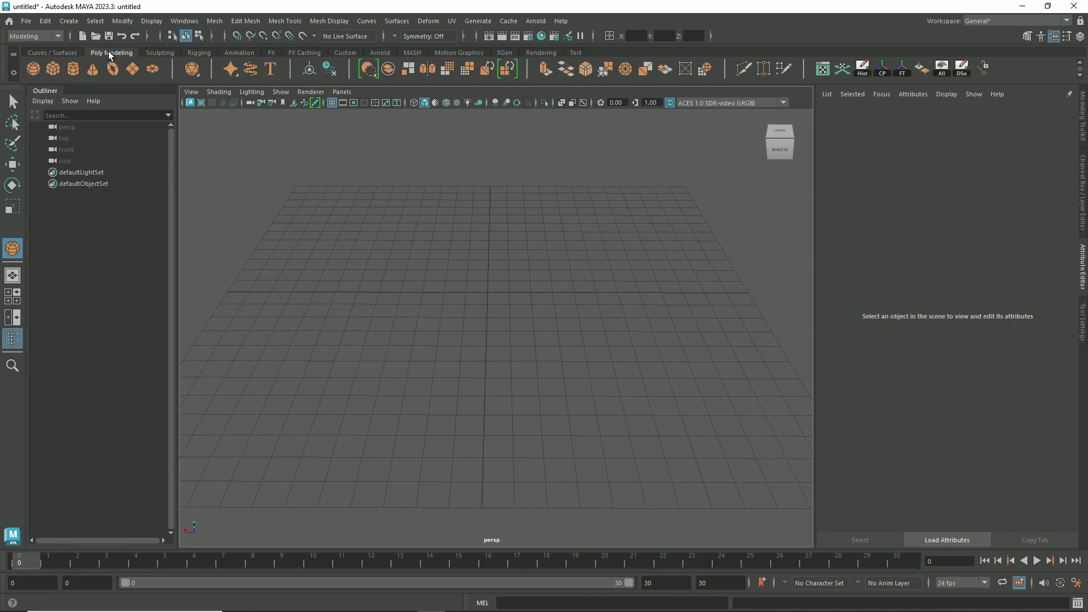
{"action": "left_click", "coordinate": [579, 50]}
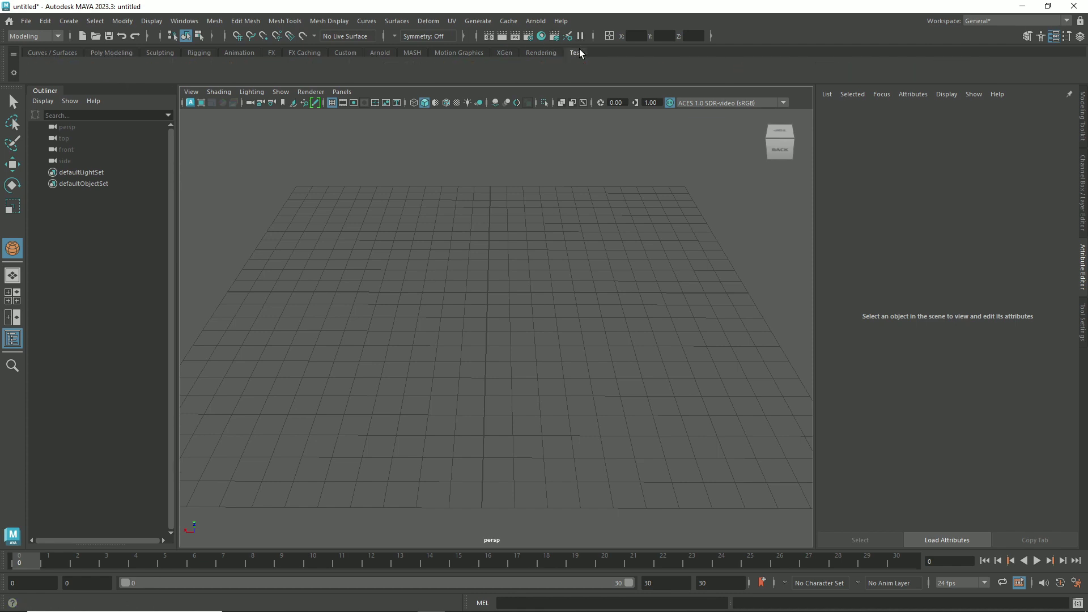
{"action": "left_click", "coordinate": [14, 73]}
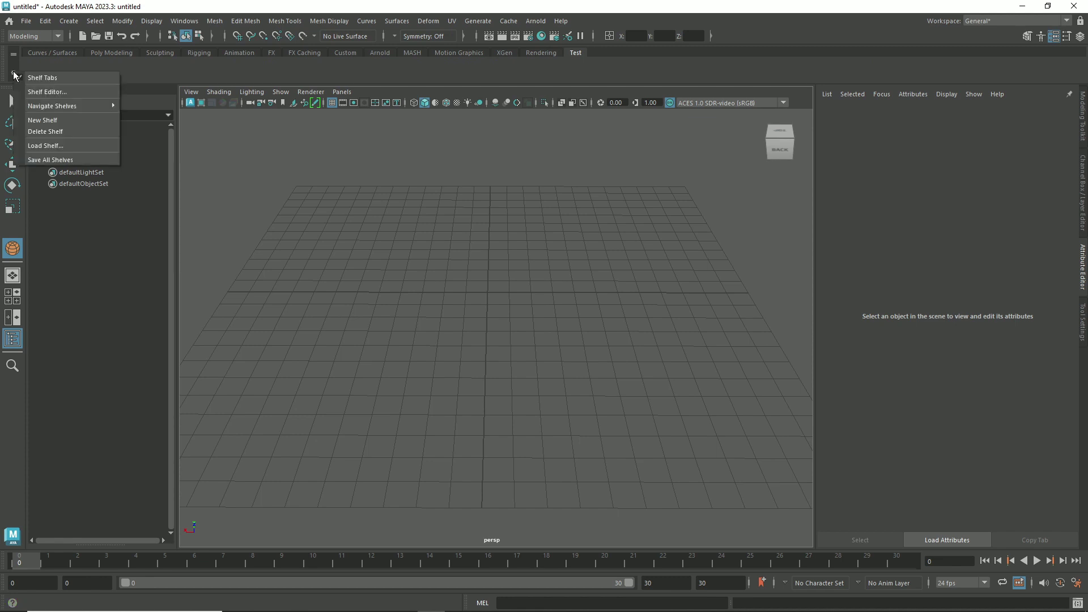
{"action": "left_click", "coordinate": [56, 91]}
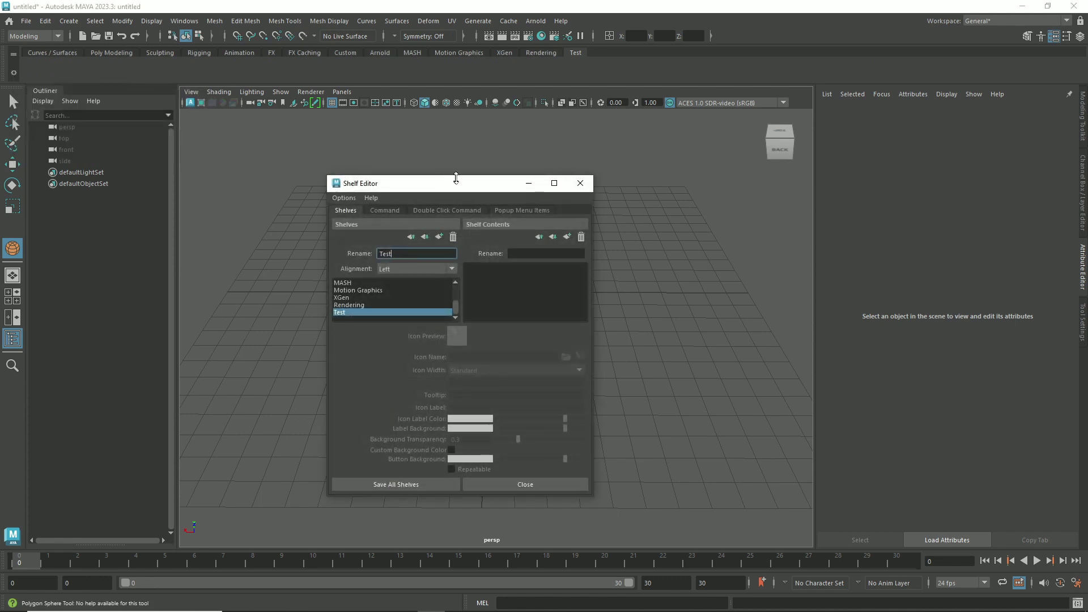
Step: Browse the Curves / Surfaces, Poly Modeling and Sculpting shelves, then select Test
{"action": "left_click_drag", "start_coordinate": [454, 182], "coordinate": [571, 121]}
{"action": "scroll", "coordinate": [475, 242], "scroll_direction": "up", "scroll_amount": 3}
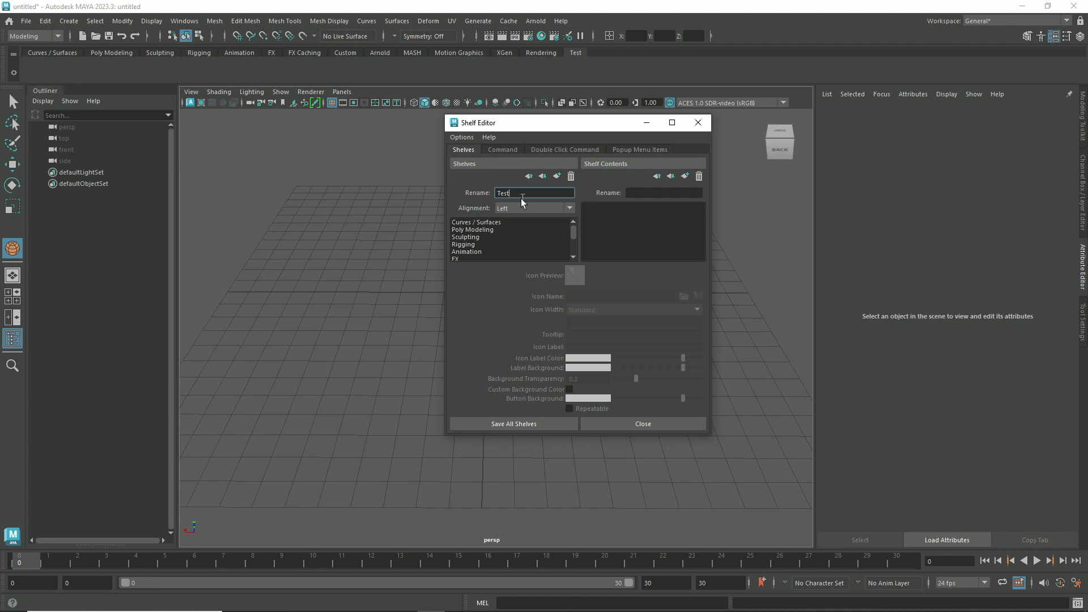
{"action": "left_click", "coordinate": [469, 221]}
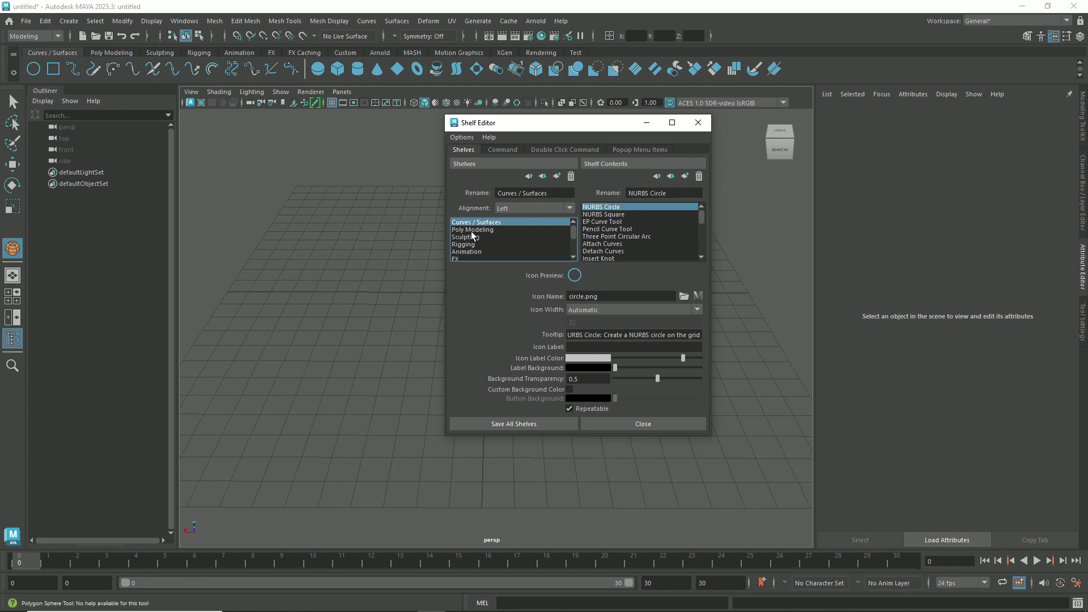
{"action": "left_click", "coordinate": [471, 230]}
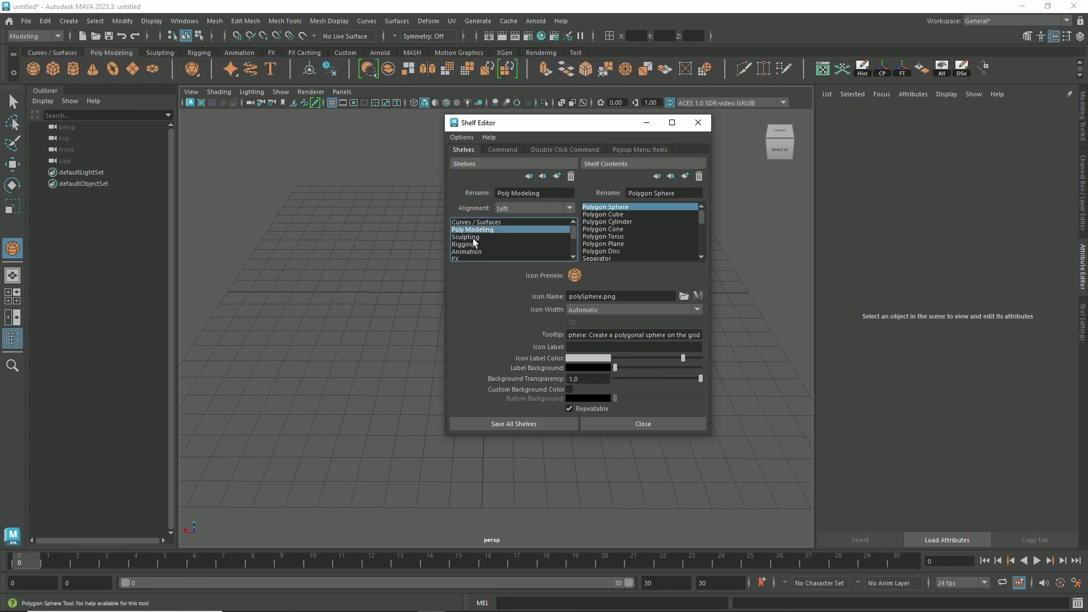
{"action": "left_click", "coordinate": [477, 237]}
{"action": "scroll", "coordinate": [482, 237], "scroll_direction": "down", "scroll_amount": 3}
{"action": "left_click", "coordinate": [457, 252]}
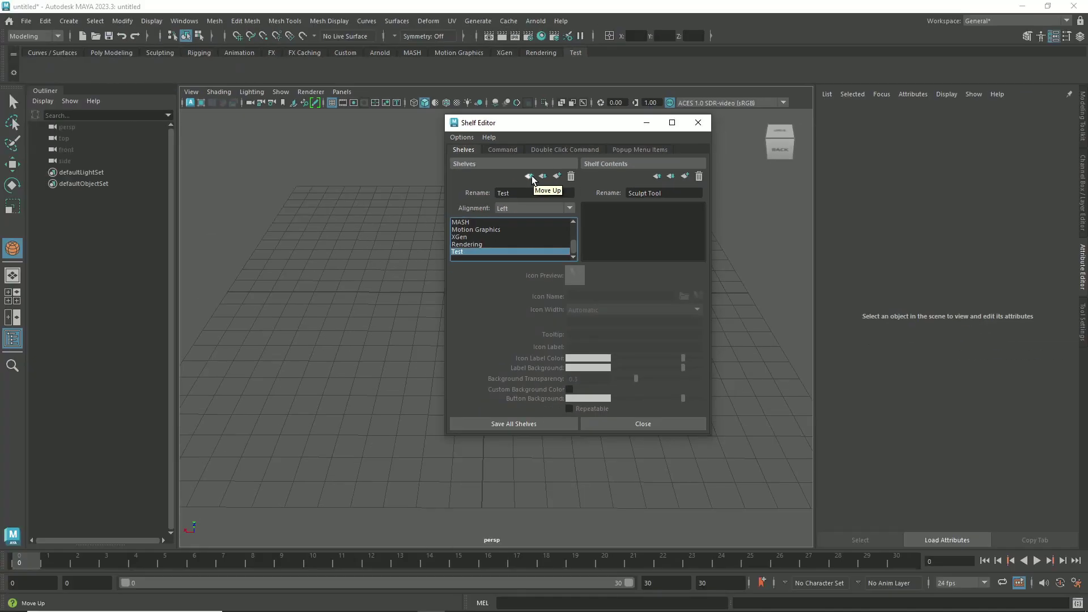
Step: Move the Test shelf up six places so it follows Poly Modeling
{"action": "left_click", "coordinate": [529, 176]}
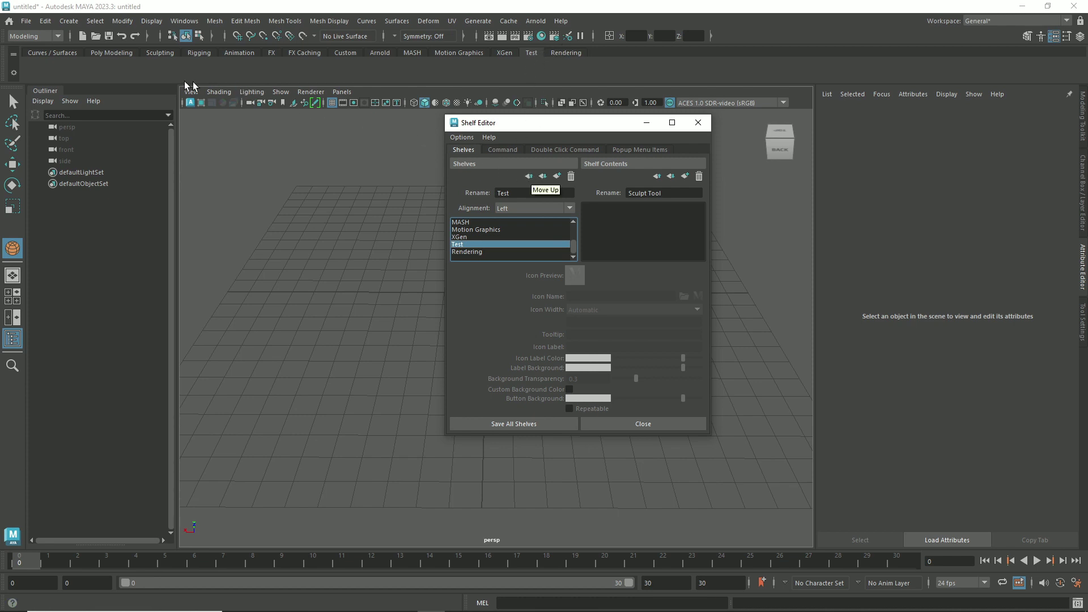
{"action": "left_click", "coordinate": [529, 177]}
{"action": "left_click", "coordinate": [529, 177]}
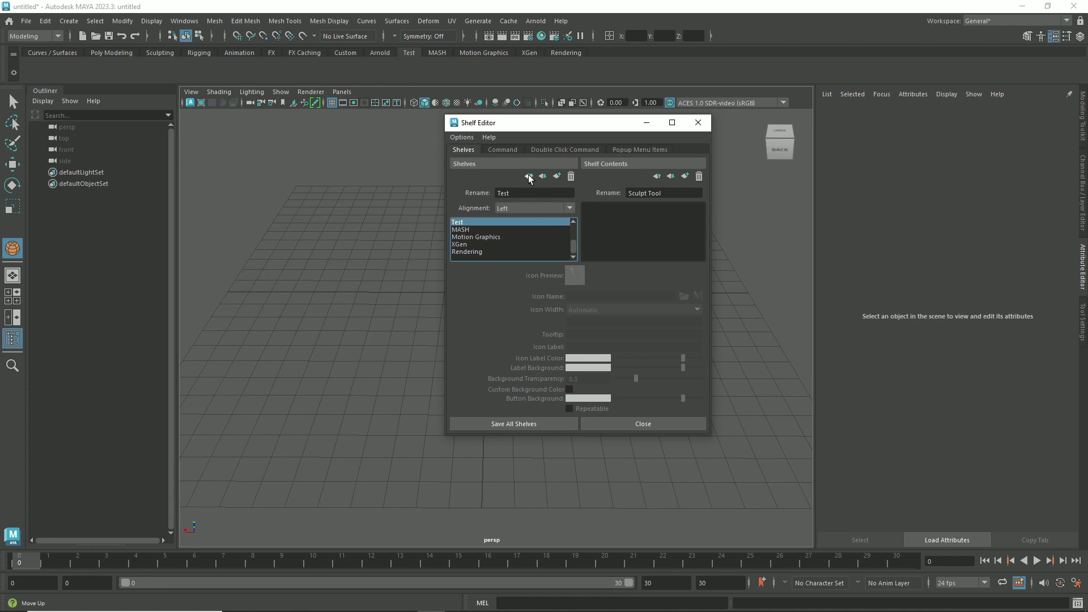
{"action": "left_click", "coordinate": [529, 177]}
{"action": "left_click", "coordinate": [529, 177]}
{"action": "left_click", "coordinate": [528, 177]}
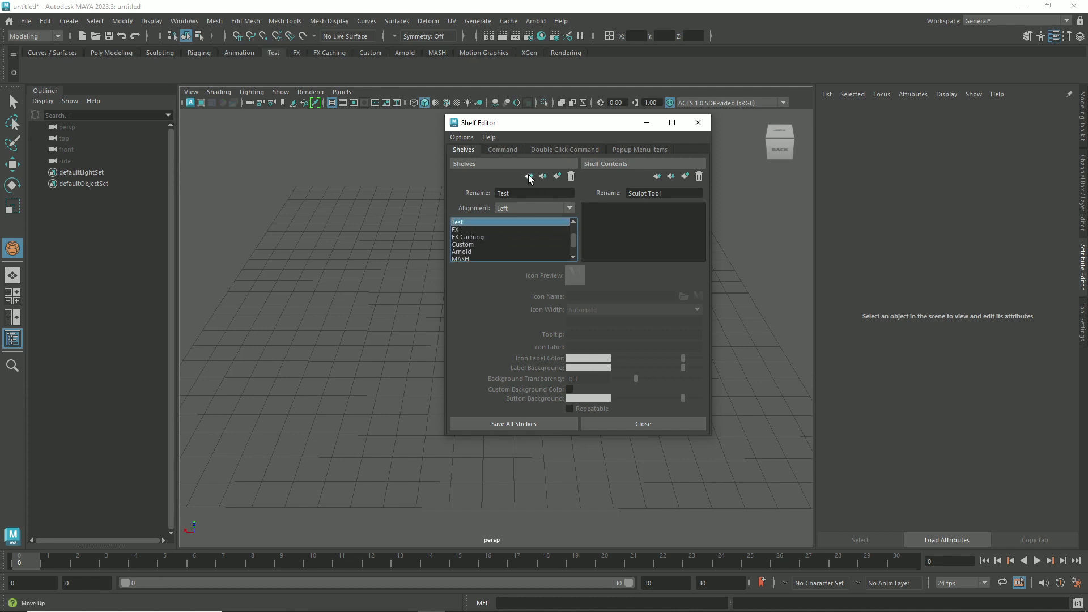
{"action": "left_click", "coordinate": [529, 177]}
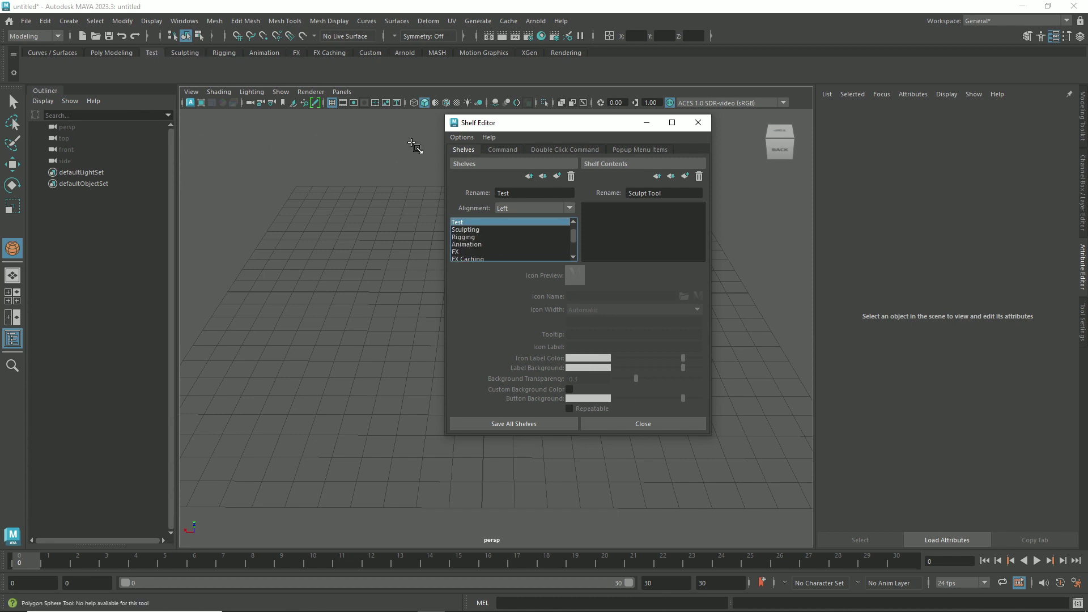
Step: Save all shelves and close the Shelf Editor
{"action": "left_click", "coordinate": [505, 422]}
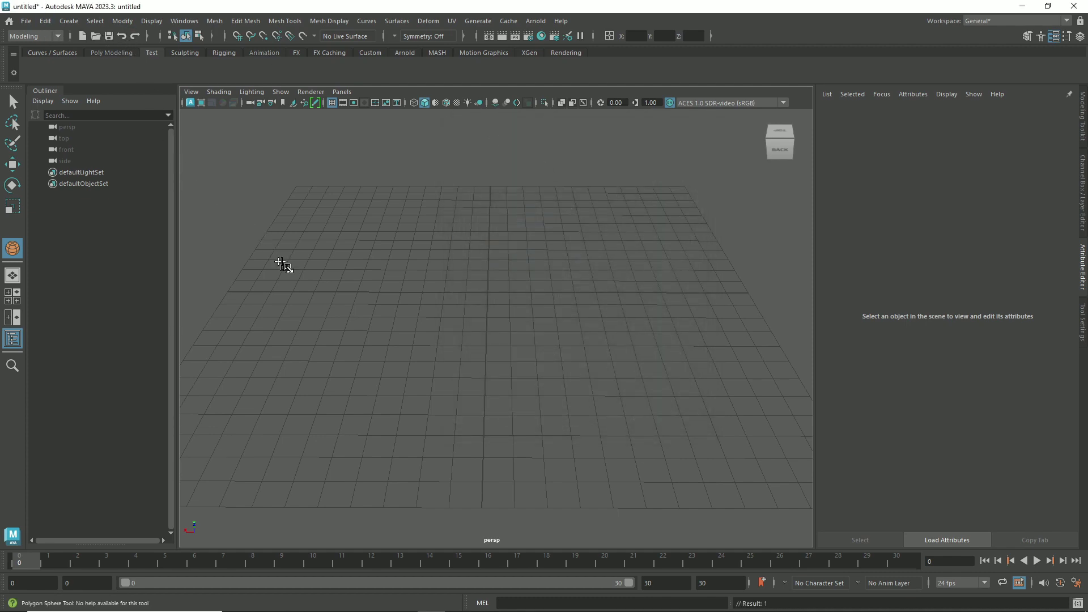
{"action": "mouse_move", "coordinate": [289, 267]}
{"action": "left_mouse_down", "text": "alt"}
{"action": "mouse_move", "coordinate": [248, 242]}
{"action": "mouse_move", "coordinate": [362, 235]}
{"action": "left_mouse_up", "text": "alt"}
{"action": "right_click_drag", "start_coordinate": [362, 235], "coordinate": [396, 243], "text": "shift"}
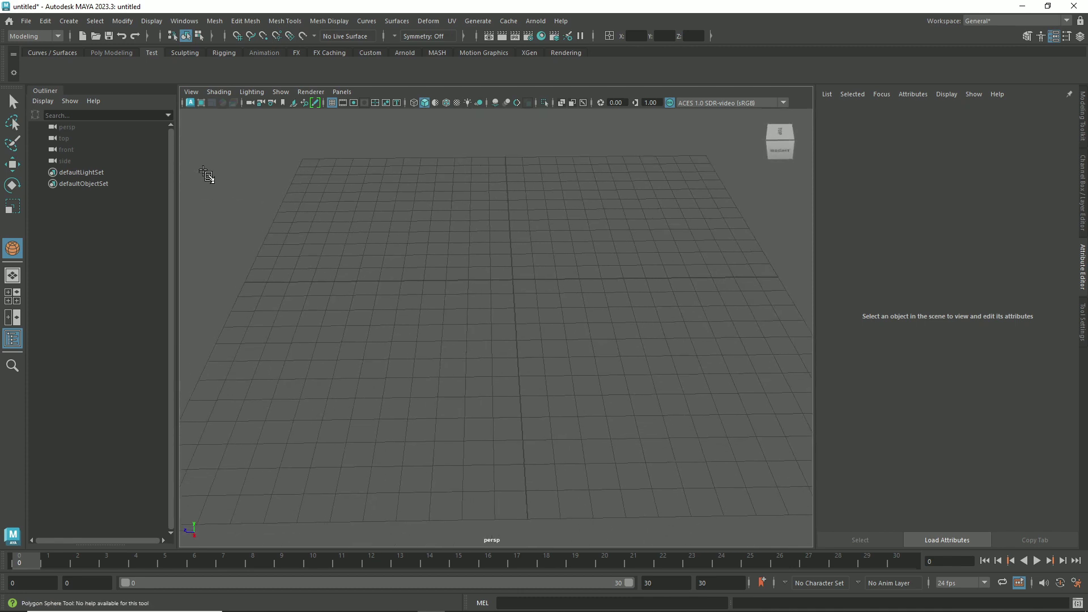
{"action": "middle_click_drag", "start_coordinate": [396, 330], "coordinate": [437, 311], "text": "alt"}
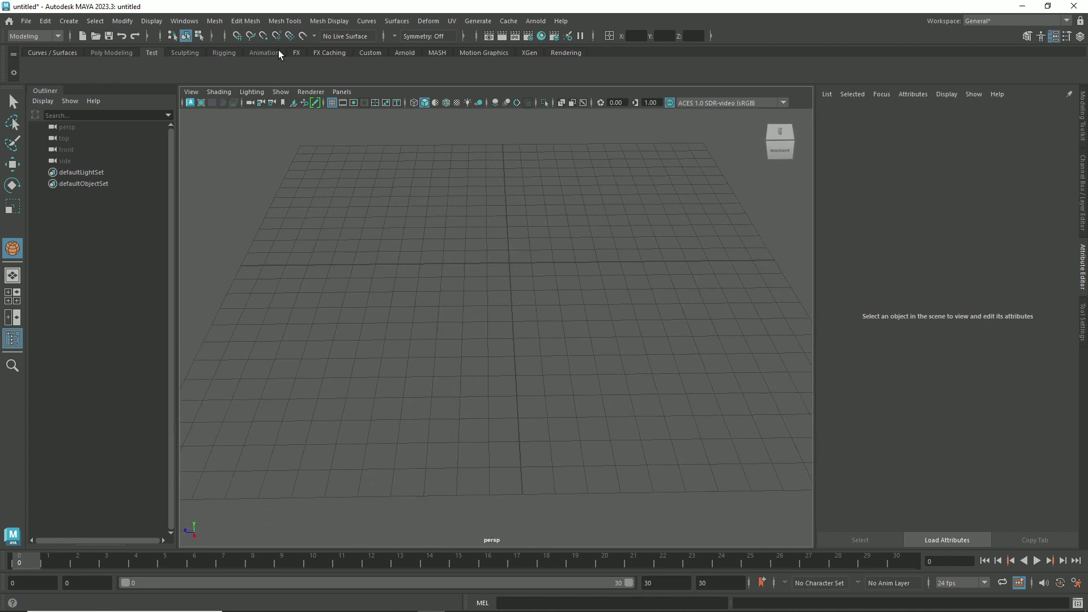
Step: Bring up the Edit menu holding the Delete History command
{"action": "middle_click_drag", "start_coordinate": [532, 324], "coordinate": [530, 332], "text": "alt"}
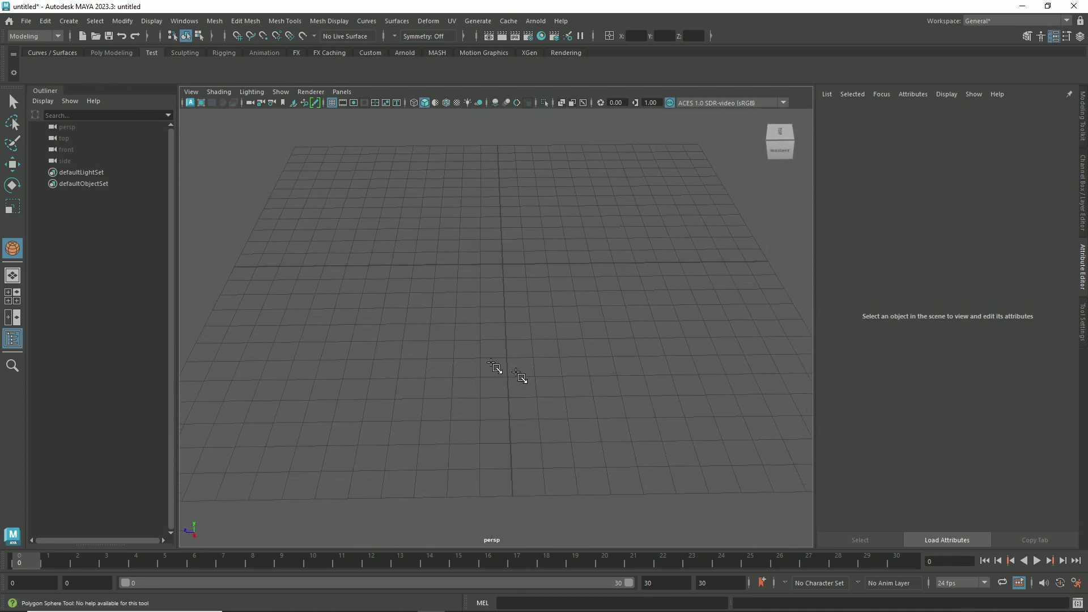
{"action": "left_click", "coordinate": [43, 21]}
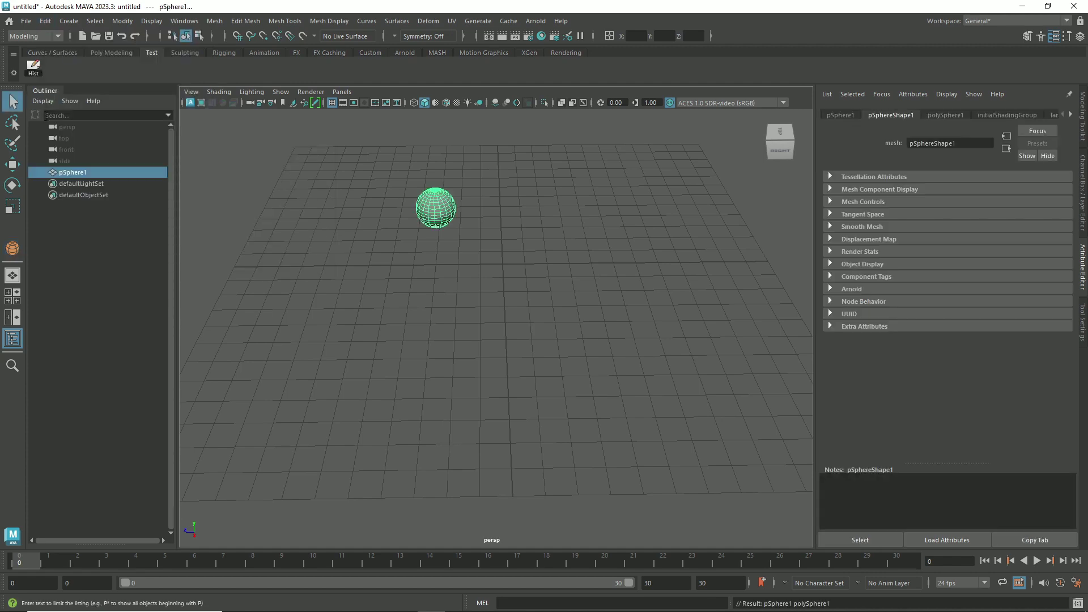
Step: Add a Dupl shortcut for Edit > Duplicate to the Test shelf
{"action": "mouse_move", "coordinate": [267, 245]}
{"action": "left_mouse_down", "text": "alt"}
{"action": "mouse_move", "coordinate": [277, 244]}
{"action": "mouse_move", "coordinate": [243, 219]}
{"action": "left_mouse_up", "text": "alt"}
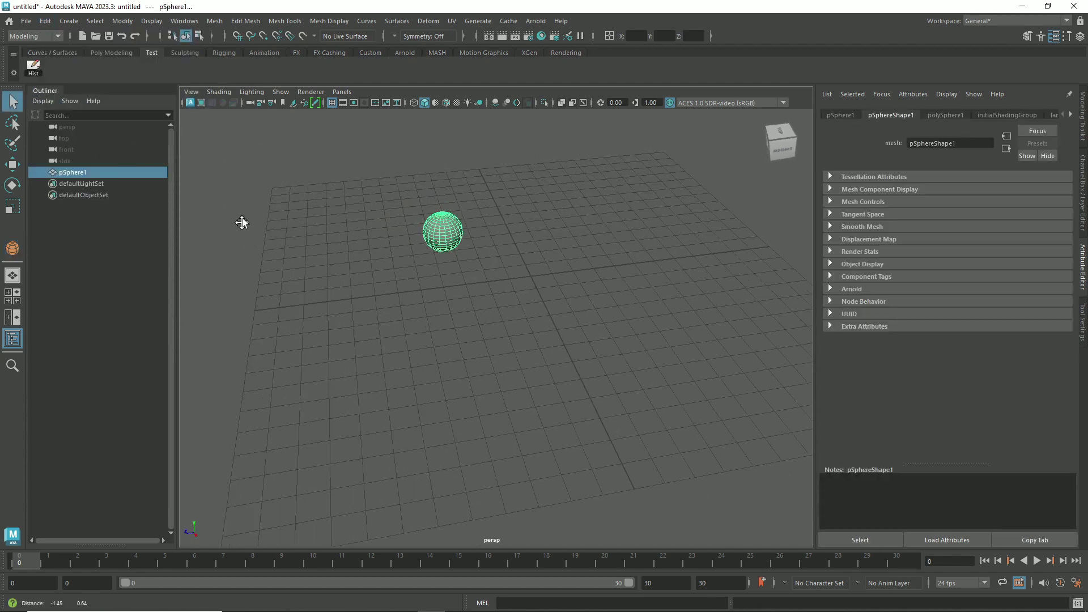
{"action": "left_click", "coordinate": [45, 22]}
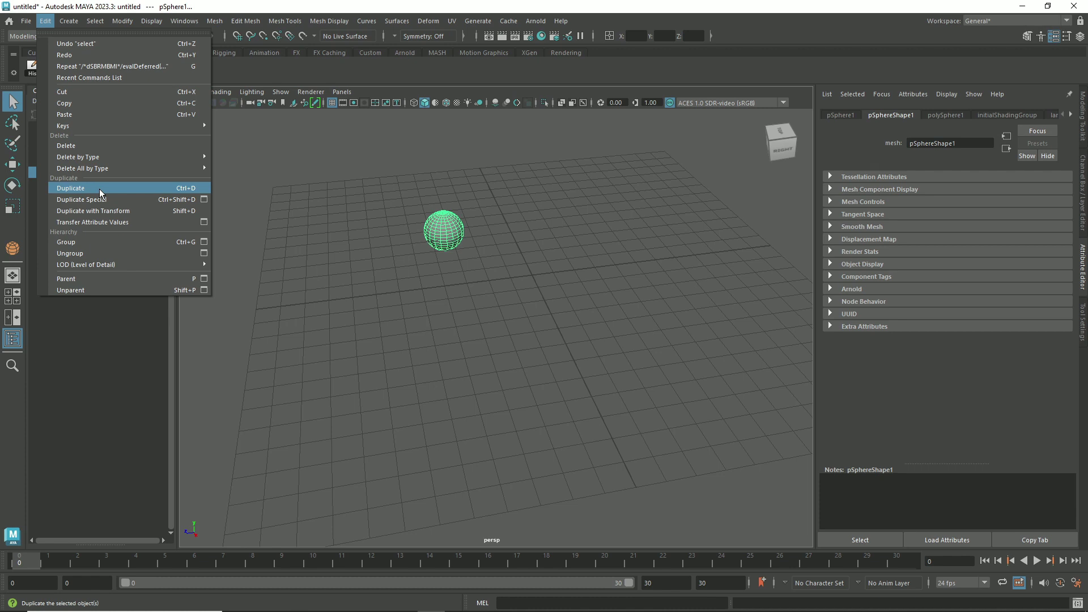
{"action": "left_click", "coordinate": [271, 189]}
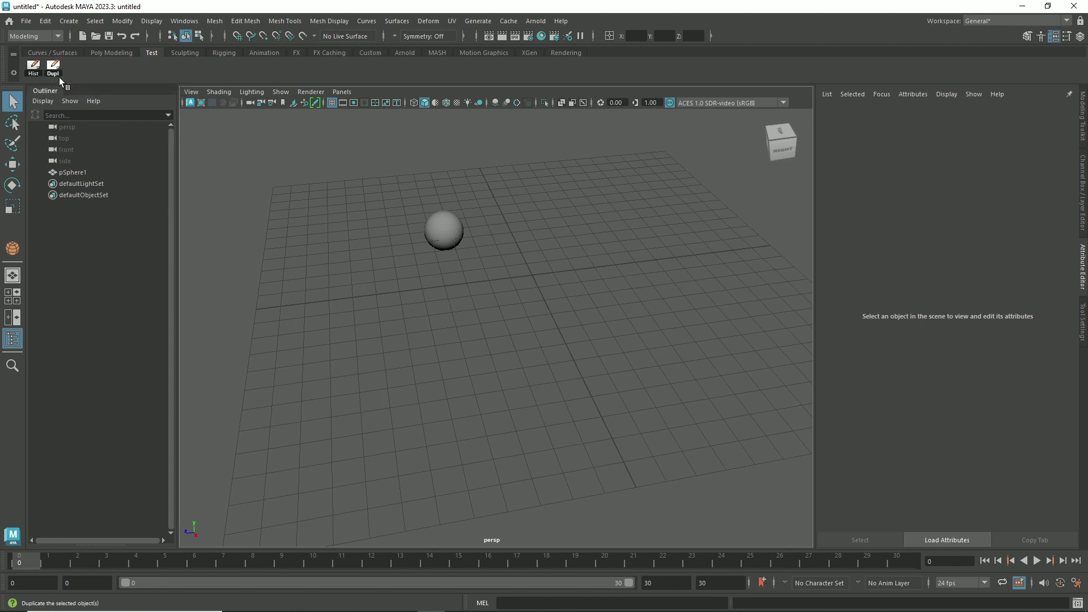
Step: Tear off Polygon Primitives and add Sphere, Cube, Cylinder, Cone, Torus and Plane shortcuts
{"action": "left_click", "coordinate": [67, 21]}
{"action": "mouse_move", "coordinate": [89, 97]}
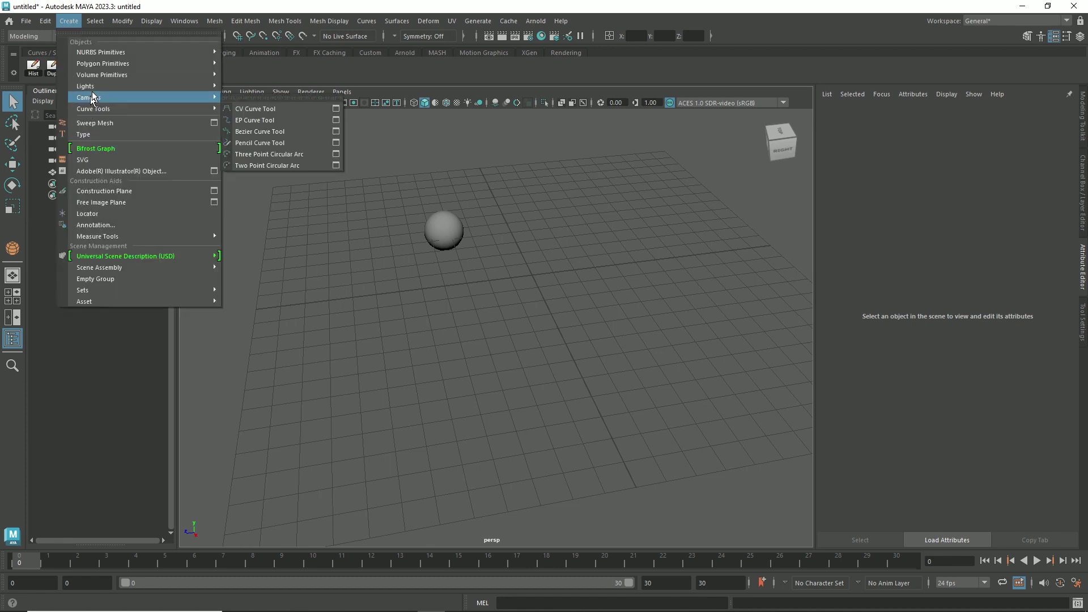
{"action": "left_click", "coordinate": [252, 57]}
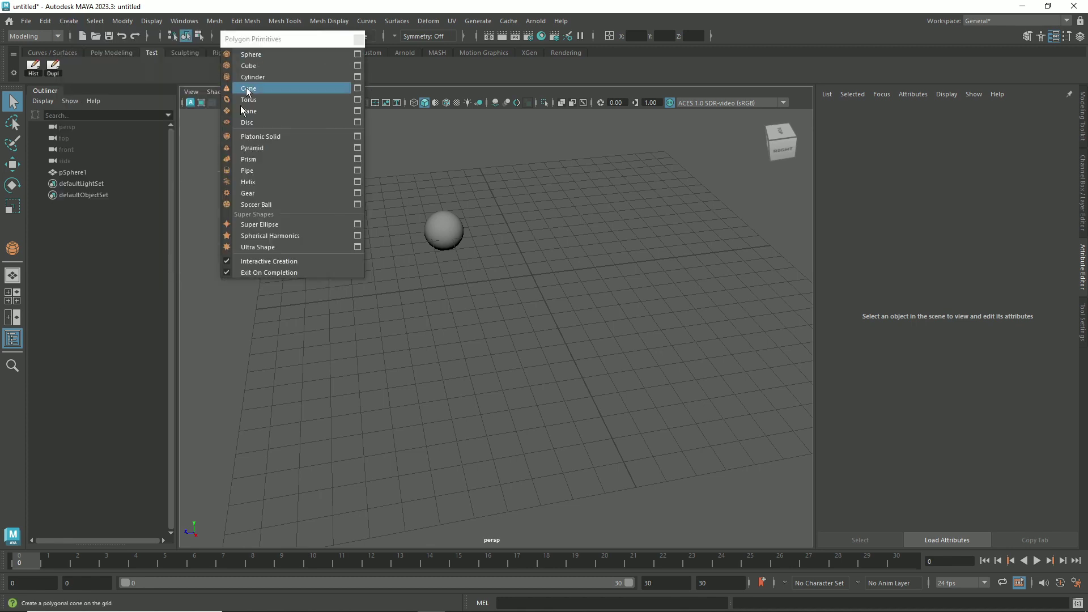
{"action": "left_click_drag", "start_coordinate": [276, 39], "coordinate": [264, 157]}
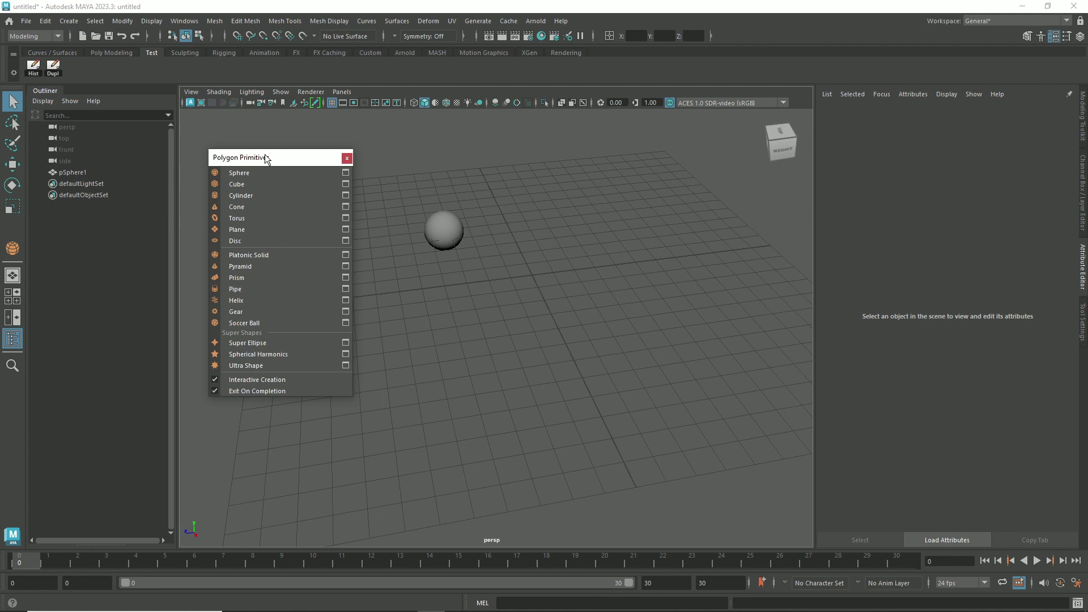
{"action": "left_click", "coordinate": [240, 177], "text": "ctrl+shift"}
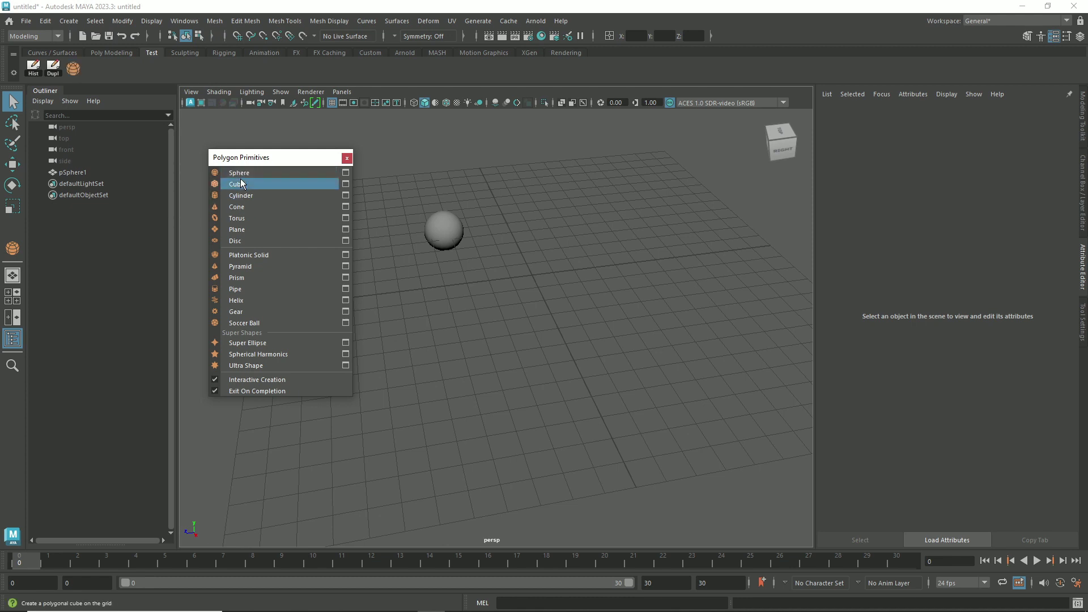
{"action": "left_click", "coordinate": [242, 185], "text": "ctrl+shift"}
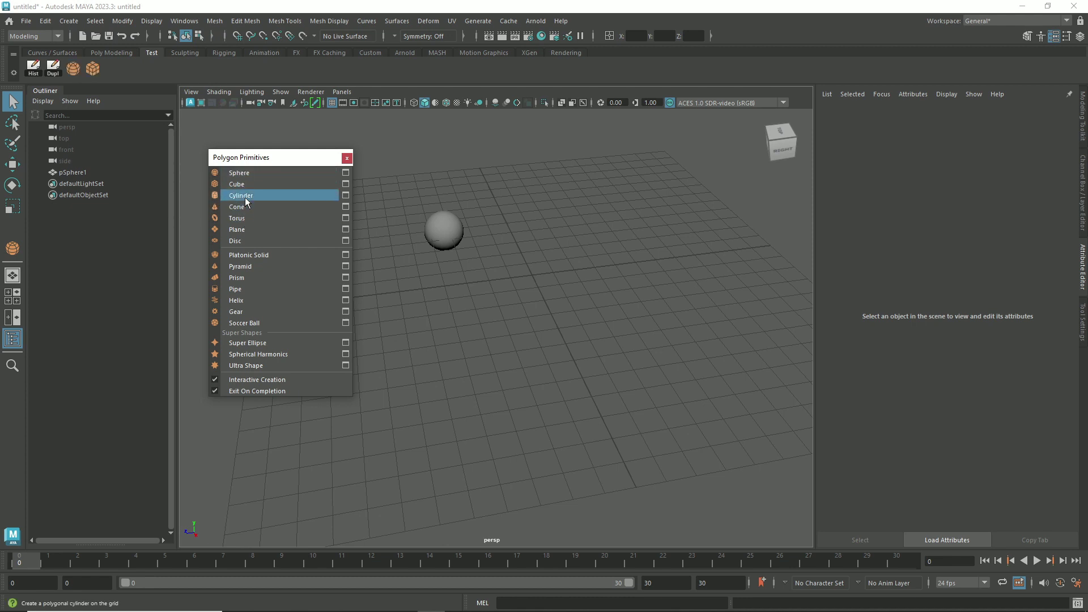
{"action": "left_click", "coordinate": [244, 196], "text": "ctrl+shift"}
{"action": "left_click", "coordinate": [240, 206], "text": "ctrl+shift"}
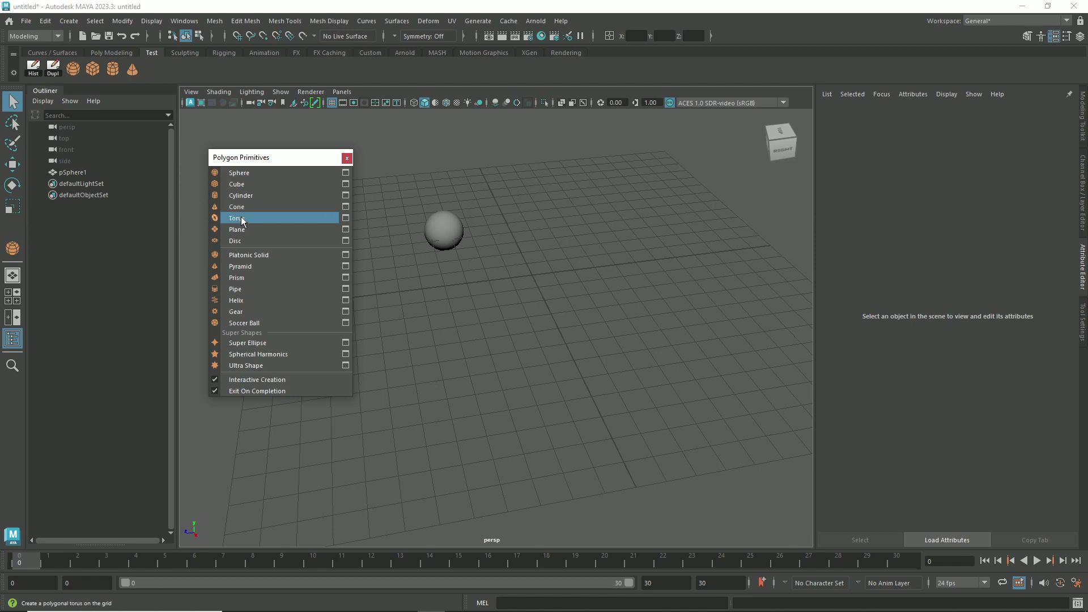
{"action": "left_click", "coordinate": [240, 218], "text": "ctrl+shift"}
{"action": "left_click", "coordinate": [240, 229], "text": "ctrl+shift"}
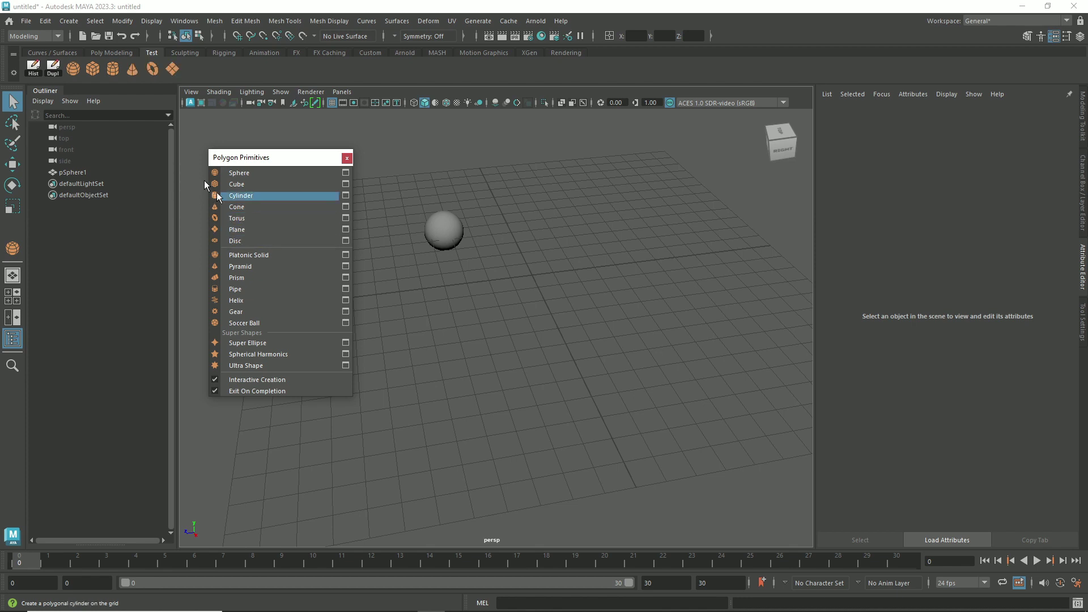
{"action": "left_click", "coordinate": [346, 157]}
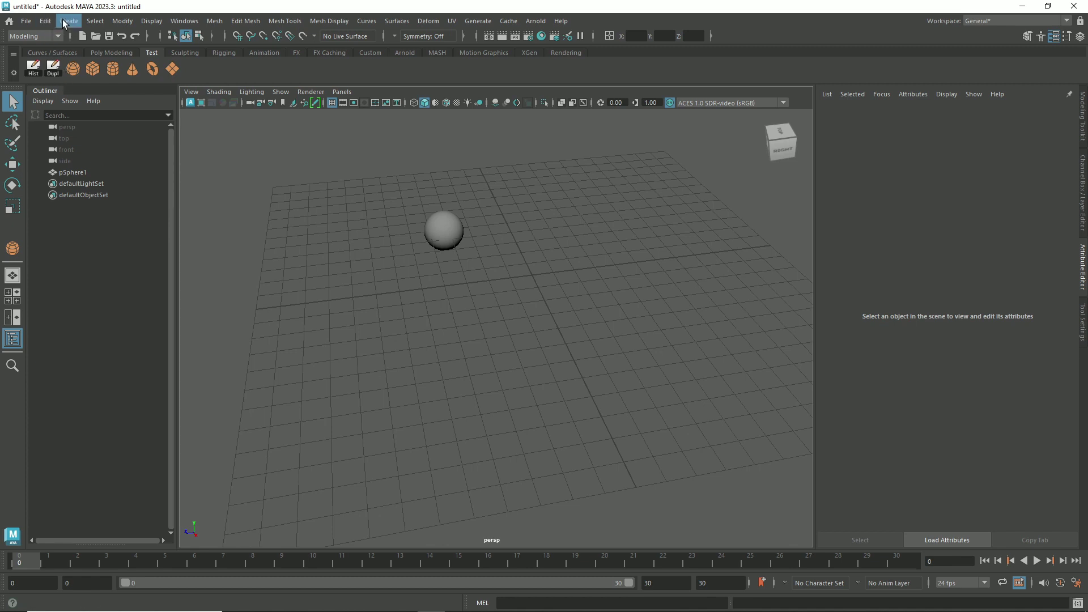
Step: Select the sphere and hide it with Ctrl+H
{"action": "left_click", "coordinate": [94, 22]}
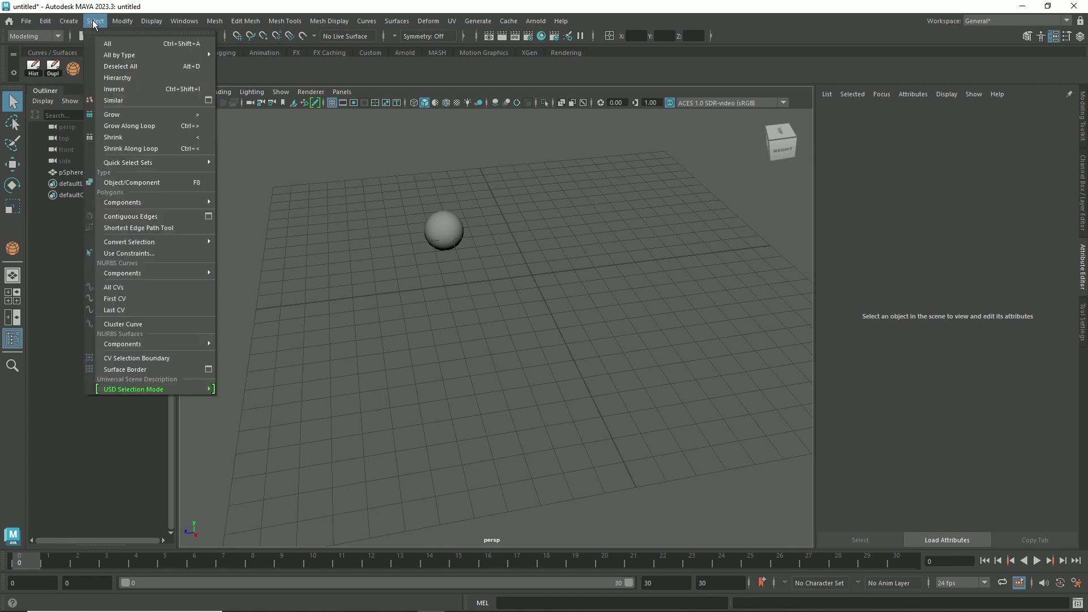
{"action": "left_click", "coordinate": [453, 282]}
{"action": "left_click_drag", "start_coordinate": [461, 187], "coordinate": [547, 274]}
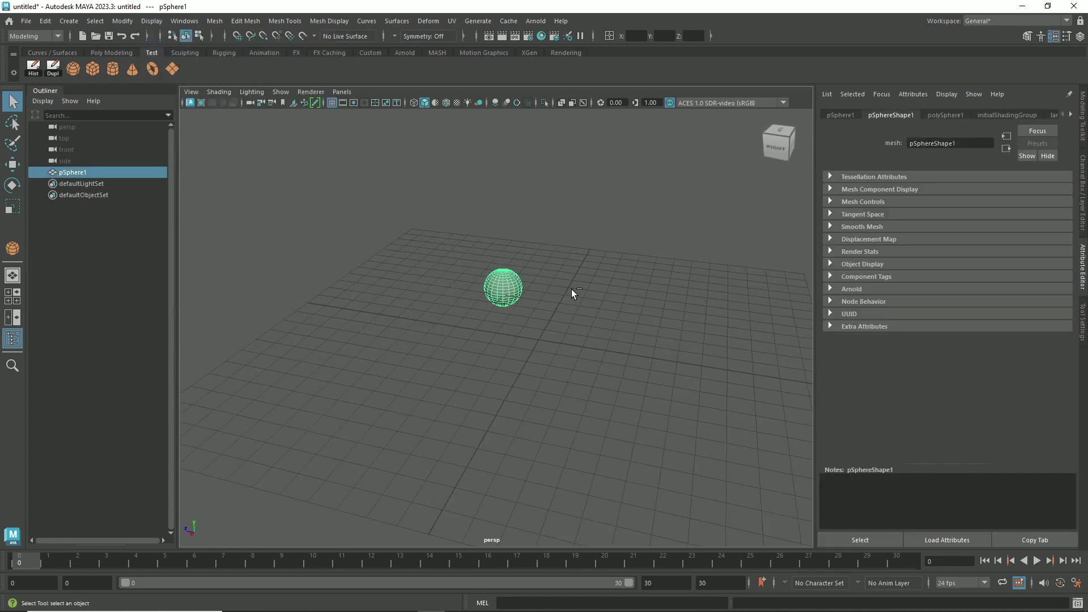
{"action": "key", "text": "ctrl+h"}
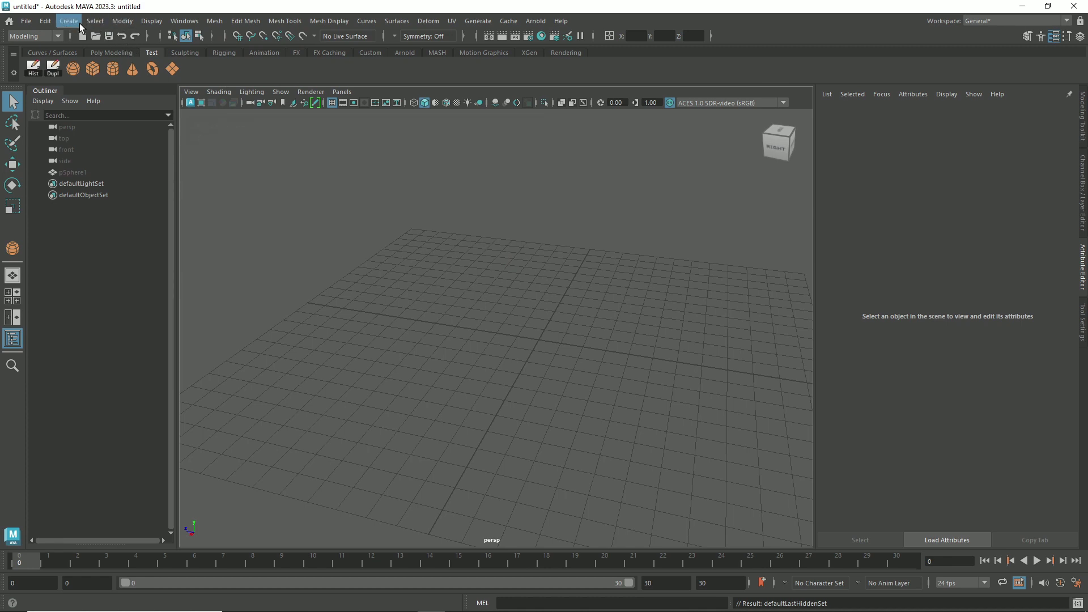
Step: Add a Display > Show > All shortcut to the Test shelf
{"action": "left_click", "coordinate": [151, 23]}
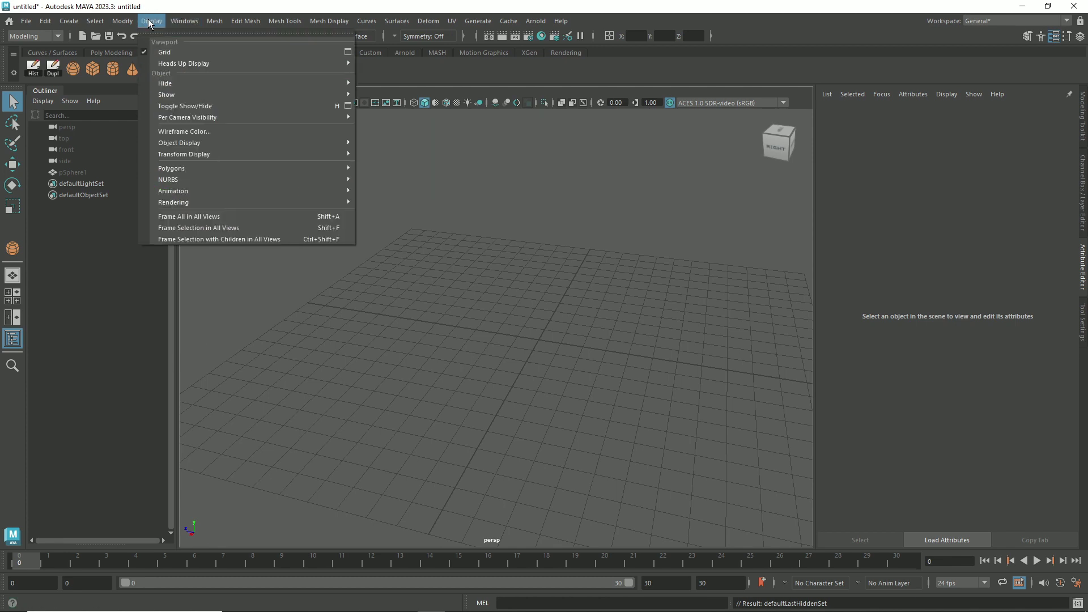
{"action": "mouse_move", "coordinate": [166, 94]}
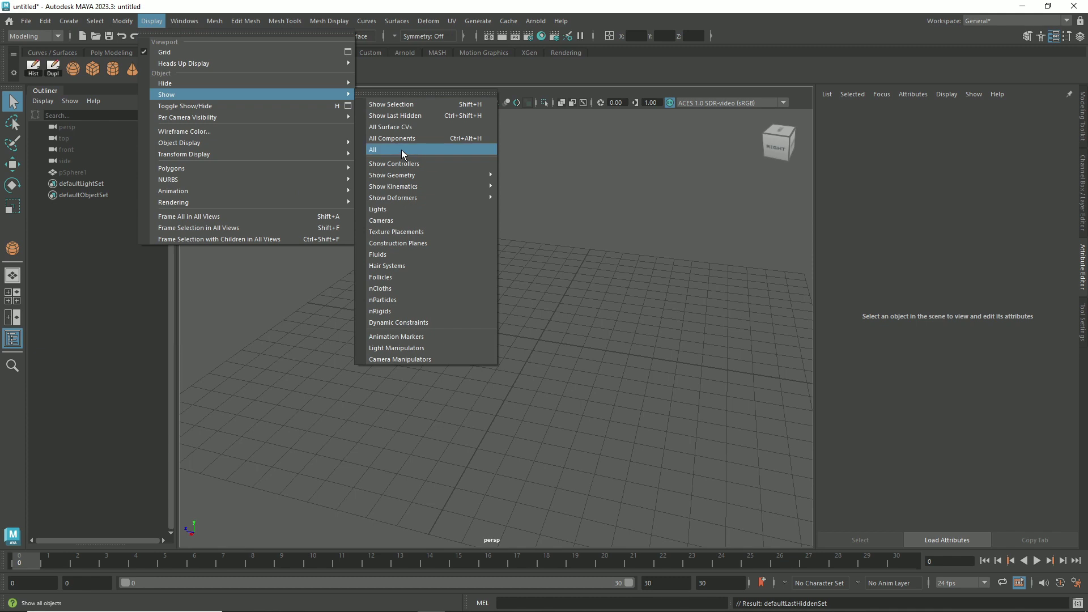
{"action": "left_click", "coordinate": [401, 149], "text": "ctrl+shift"}
{"action": "left_click", "coordinate": [307, 273]}
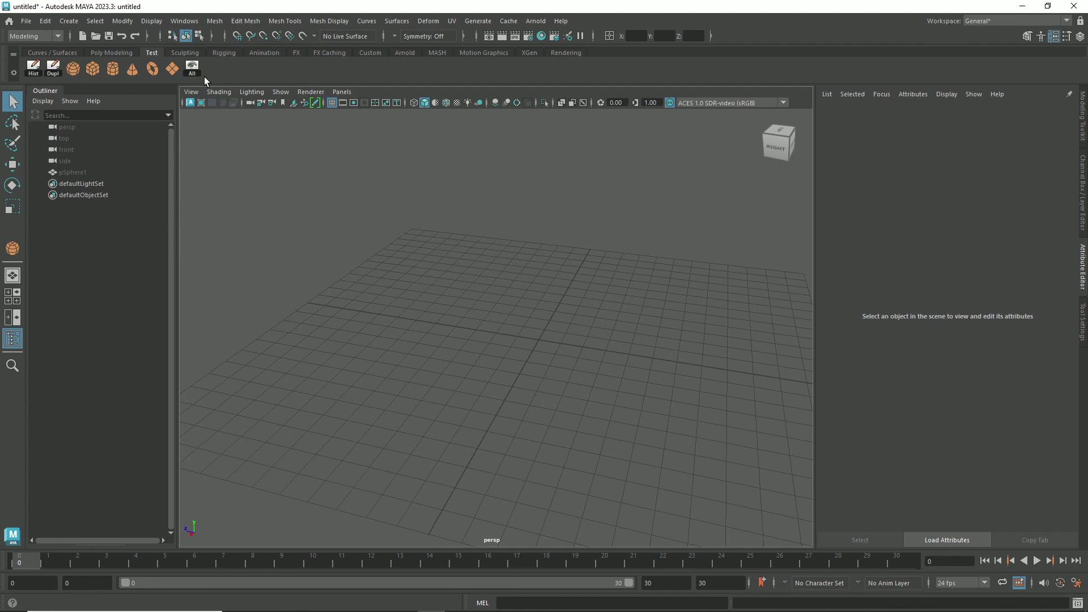
Step: Add a CP shortcut for Modify > Center Pivot to the Test shelf
{"action": "left_click", "coordinate": [123, 23]}
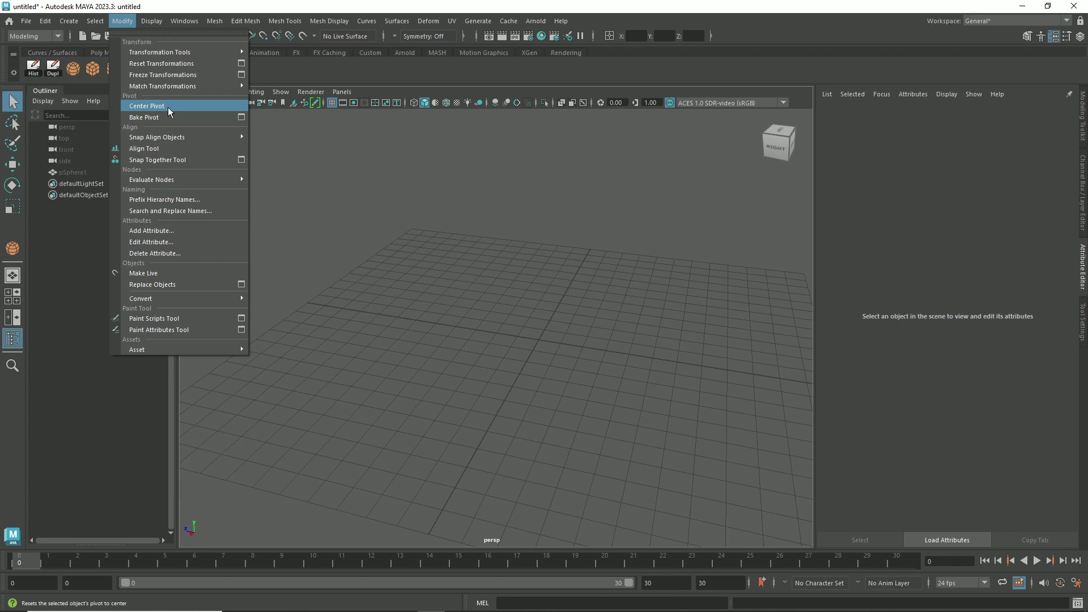
{"action": "left_click", "coordinate": [508, 307]}
Step: Make the hidden pSphere1 visible again and select it in the viewport
{"action": "left_click", "coordinate": [76, 174]}
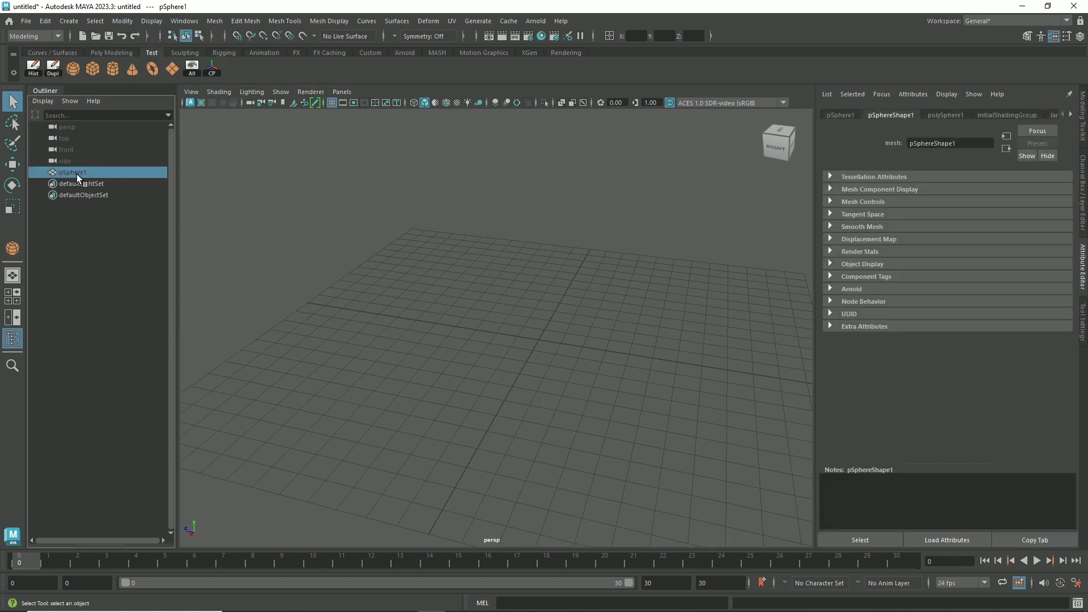
{"action": "left_click", "coordinate": [624, 378]}
{"action": "left_click_drag", "start_coordinate": [624, 378], "coordinate": [686, 325], "text": "alt"}
{"action": "left_click", "coordinate": [1082, 103]}
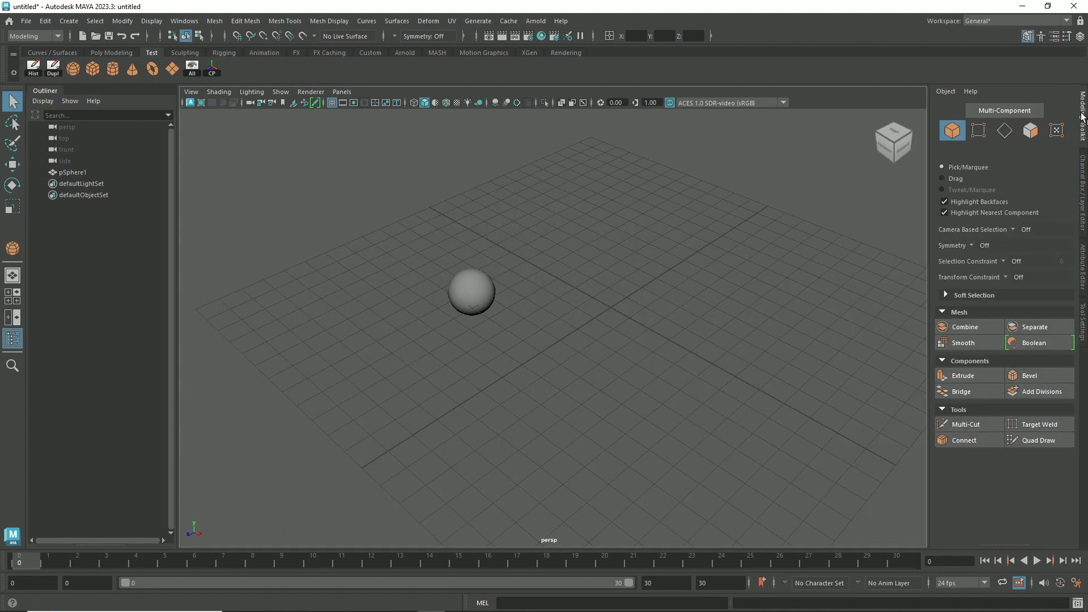
{"action": "left_click", "coordinate": [1081, 205]}
{"action": "left_click_drag", "start_coordinate": [407, 250], "coordinate": [493, 309]}
{"action": "left_click_drag", "start_coordinate": [493, 308], "coordinate": [510, 283], "text": "alt"}
Step: Move the sphere along X to Translate X -0.127, near the grid centre
{"action": "key", "text": "w"}
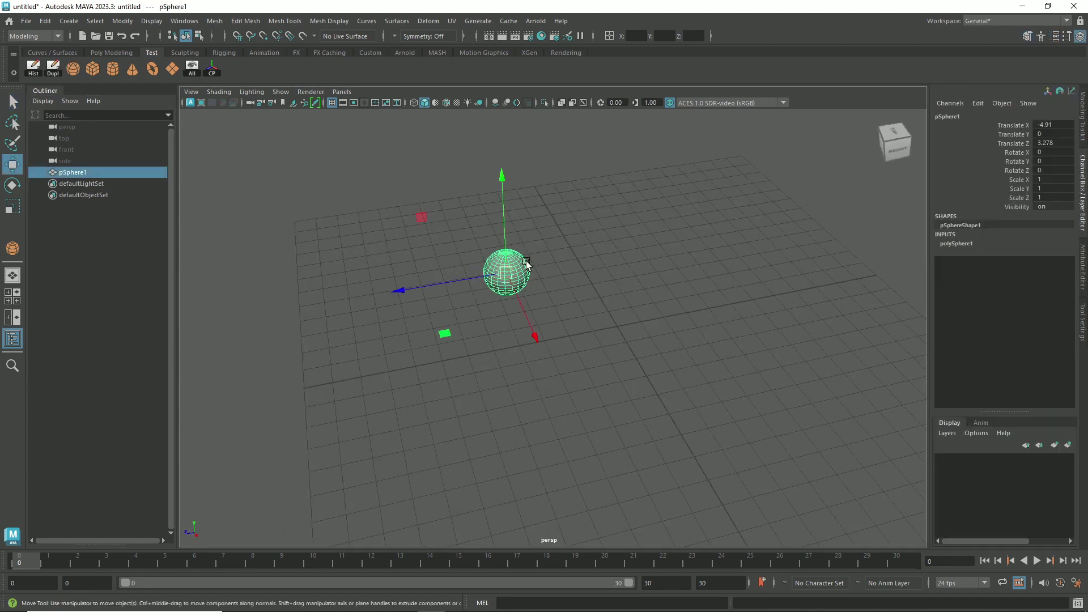
{"action": "mouse_move", "coordinate": [469, 277]}
{"action": "middle_mouse_down", "text": "alt"}
{"action": "mouse_move", "coordinate": [539, 301]}
{"action": "mouse_move", "coordinate": [521, 349]}
{"action": "middle_mouse_up", "text": "alt"}
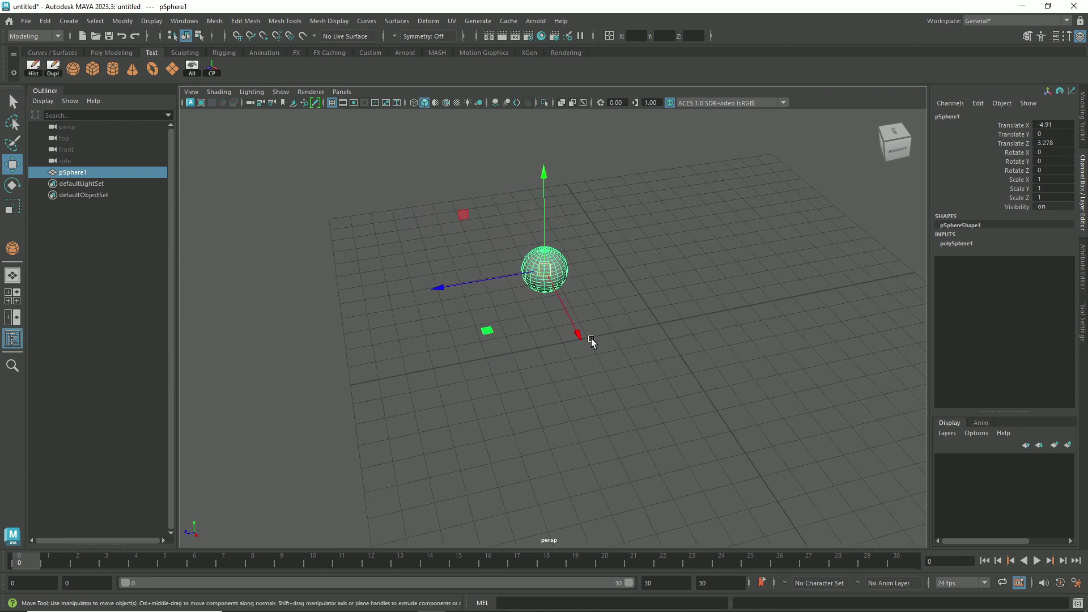
{"action": "mouse_move", "coordinate": [575, 333]}
{"action": "left_mouse_down"}
{"action": "mouse_move", "coordinate": [618, 408]}
{"action": "mouse_move", "coordinate": [634, 408]}
{"action": "left_mouse_up"}
{"action": "middle_click_drag", "start_coordinate": [635, 407], "coordinate": [637, 353], "text": "alt"}
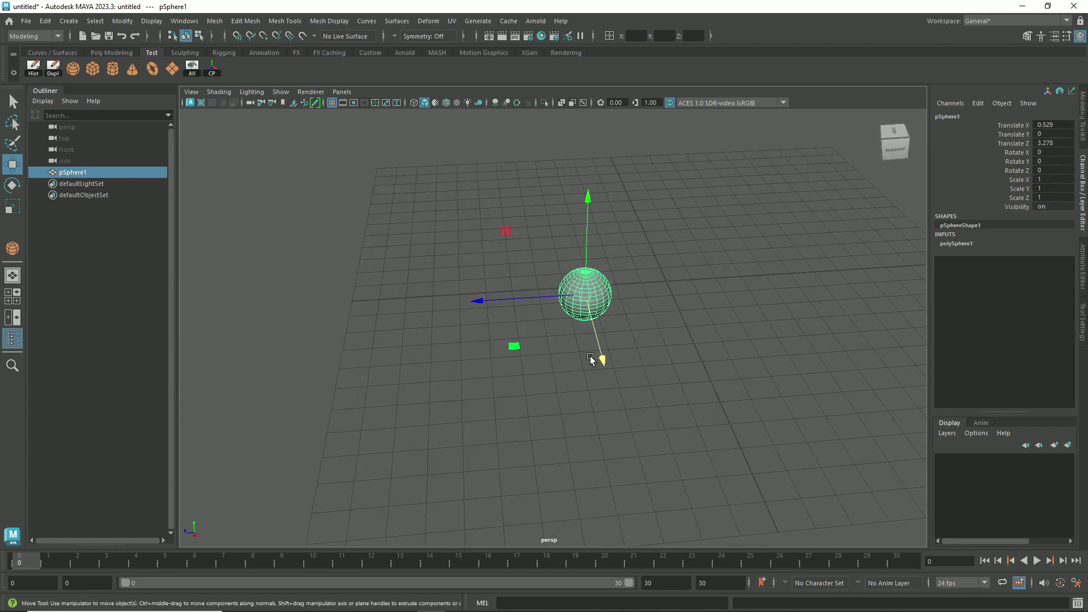
{"action": "mouse_move", "coordinate": [659, 328]}
{"action": "left_mouse_down", "text": "alt"}
{"action": "mouse_move", "coordinate": [648, 364]}
{"action": "mouse_move", "coordinate": [632, 347]}
{"action": "left_mouse_up", "text": "alt"}
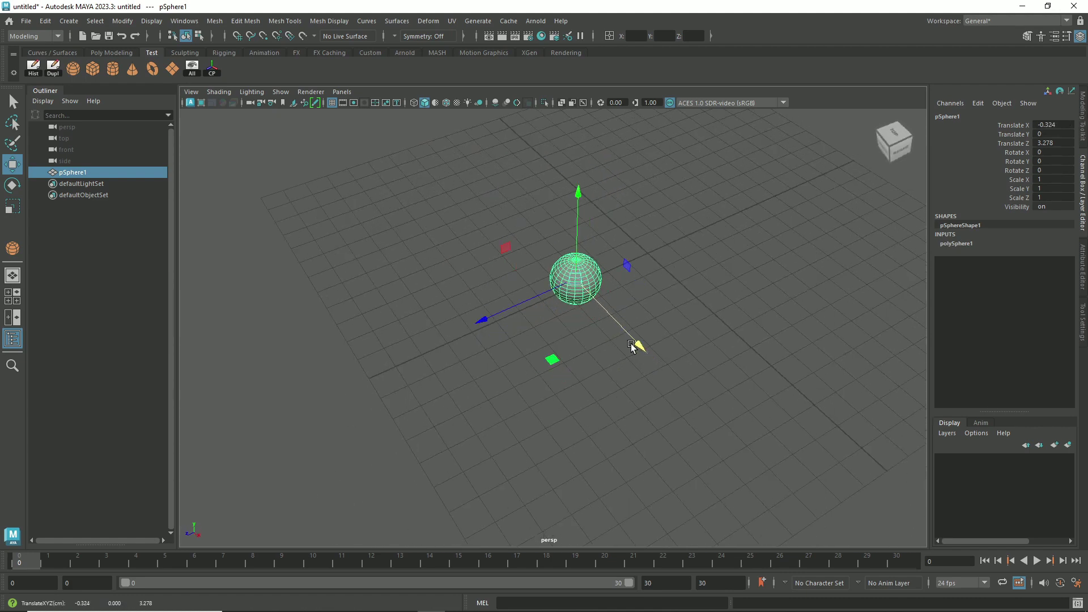
{"action": "left_click", "coordinate": [636, 344]}
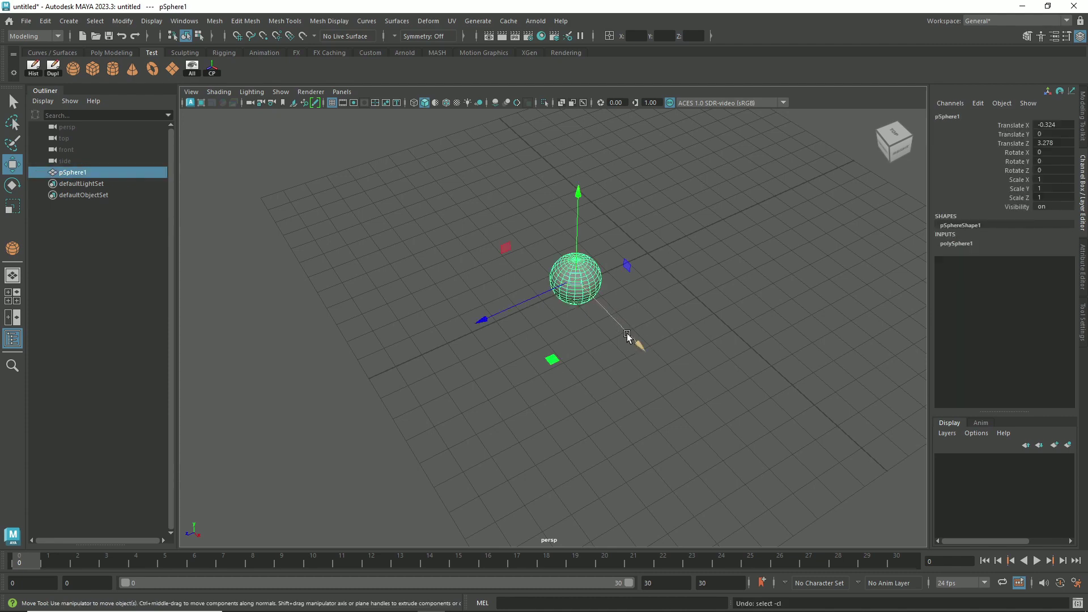
{"action": "middle_click_drag", "start_coordinate": [629, 335], "coordinate": [637, 339]}
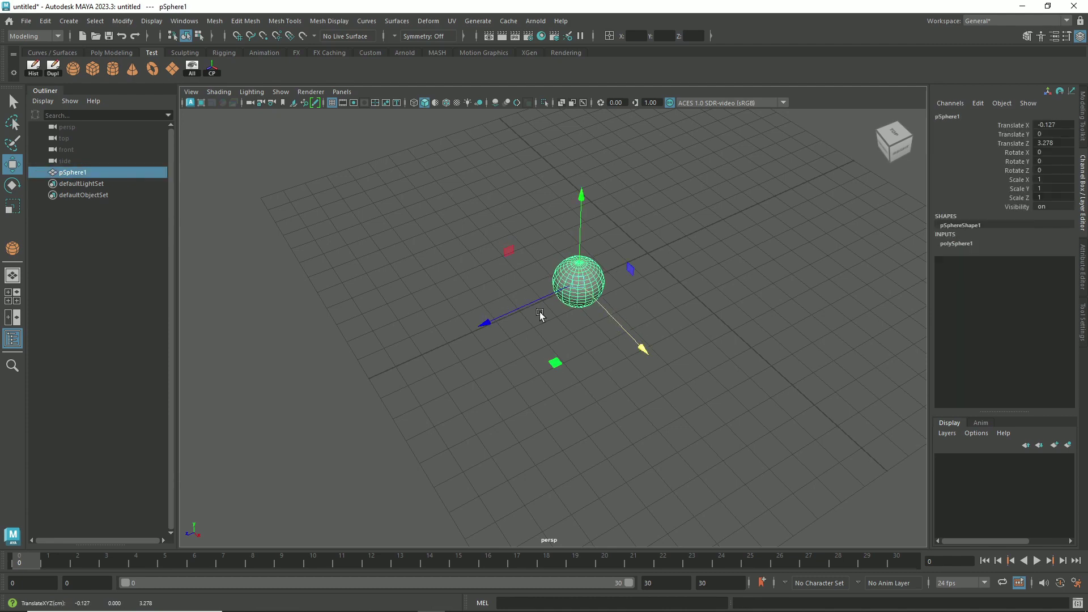
{"action": "mouse_move", "coordinate": [689, 330]}
{"action": "left_mouse_down", "text": "alt"}
{"action": "mouse_move", "coordinate": [644, 290]}
{"action": "mouse_move", "coordinate": [595, 291]}
{"action": "left_mouse_up", "text": "alt"}
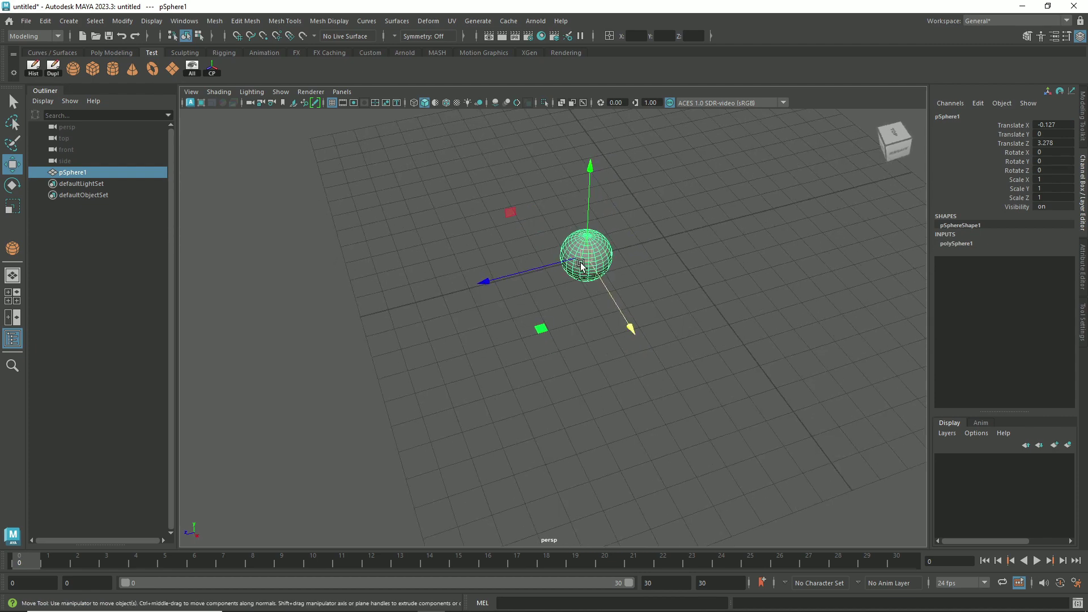
{"action": "left_click_drag", "start_coordinate": [577, 272], "coordinate": [626, 272], "text": "alt"}
{"action": "left_click", "coordinate": [95, 21]}
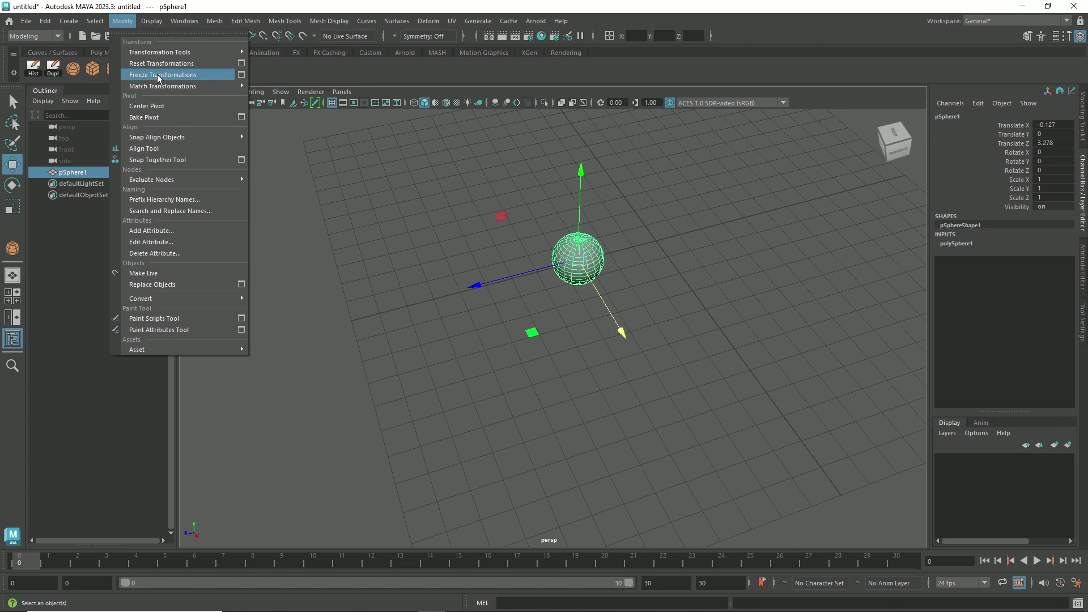
Step: Add an FT button for Freeze Transformations to the Test shelf after CP
{"action": "left_click", "coordinate": [158, 78]}
{"action": "left_click_drag", "start_coordinate": [487, 249], "coordinate": [505, 251], "text": "alt"}
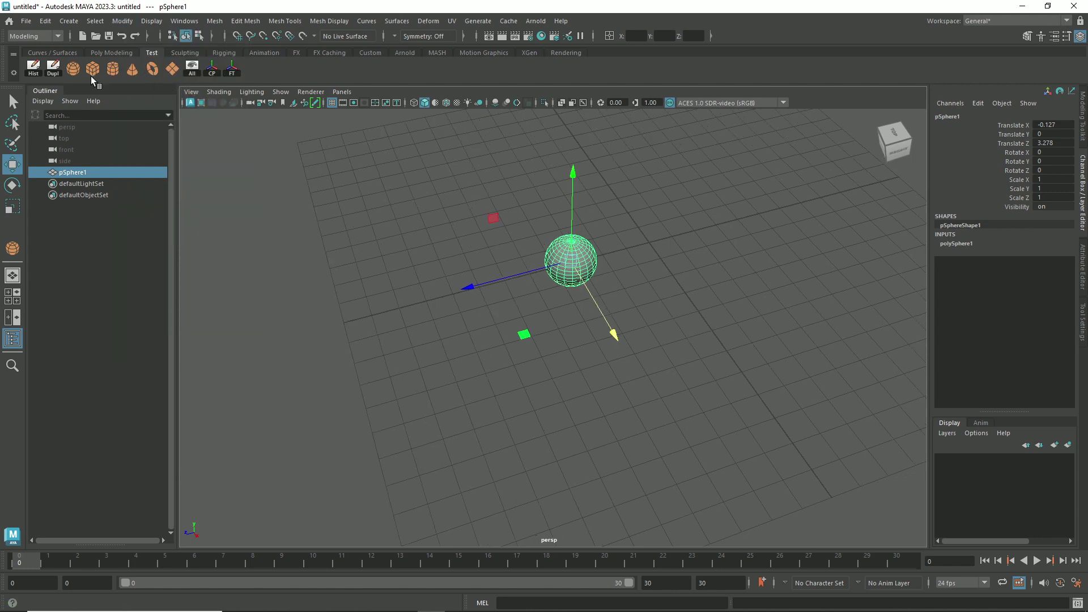
{"action": "middle_click_drag", "start_coordinate": [517, 219], "coordinate": [500, 217], "text": "alt"}
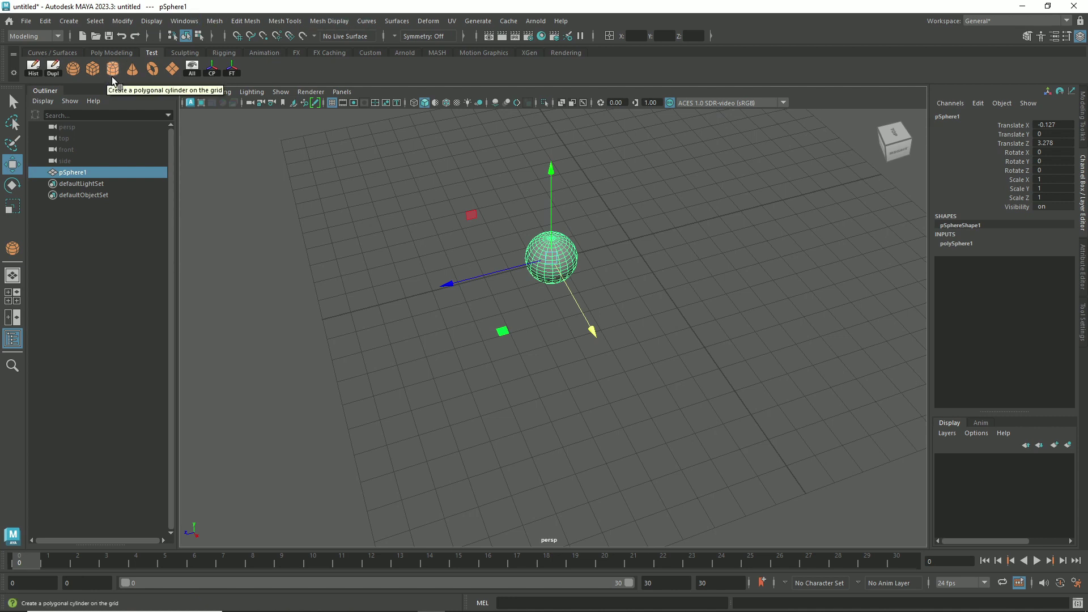
Step: Open the Preferences window and display the Undo category
{"action": "left_click", "coordinate": [1076, 583]}
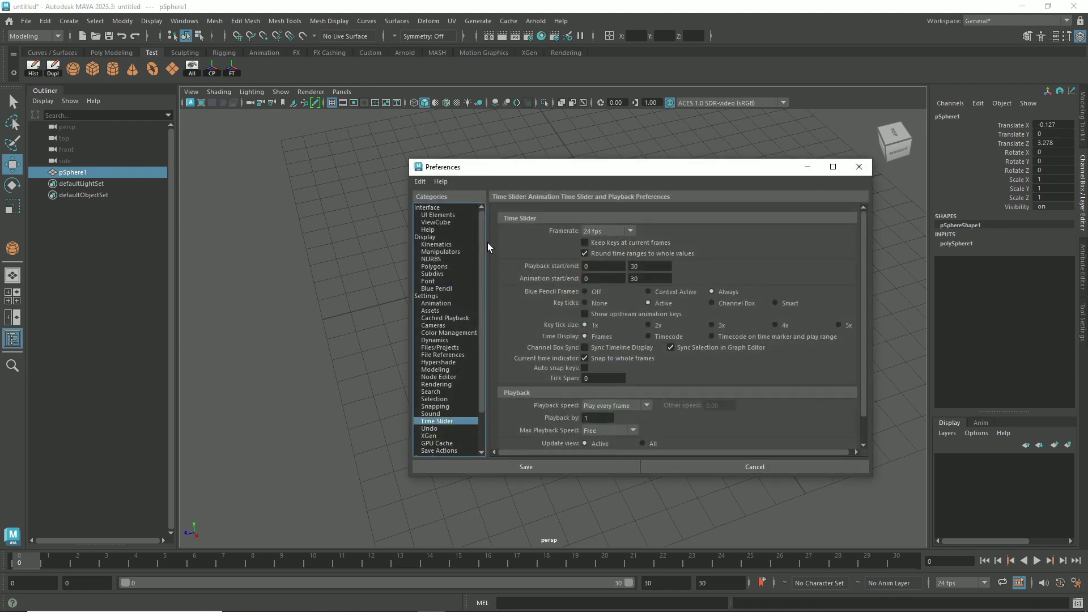
{"action": "left_click", "coordinate": [433, 429]}
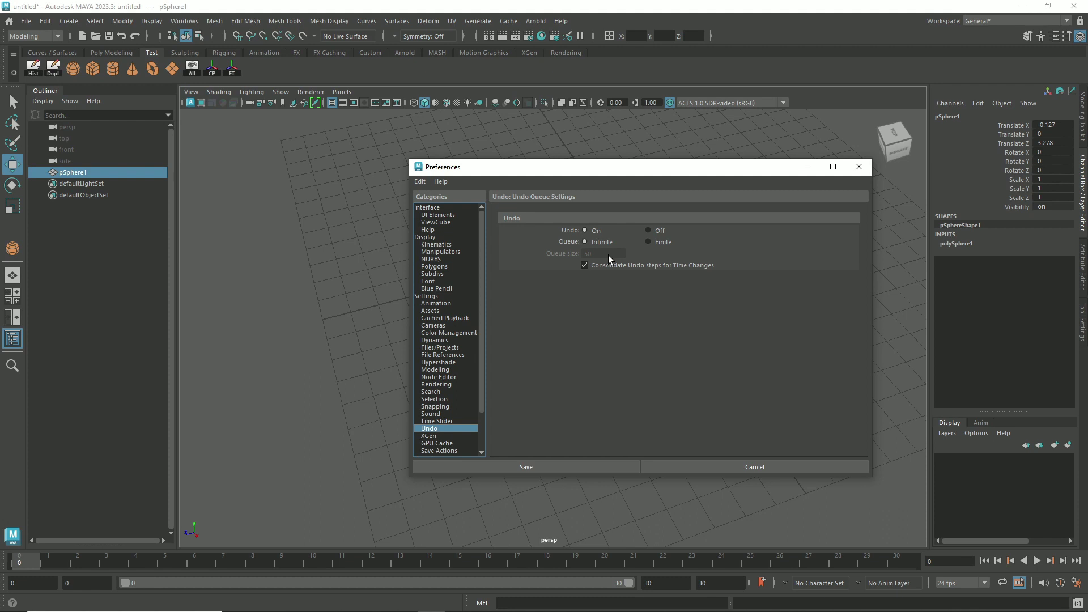
Step: Switch the undo queue to Finite and back to Infinite, then show the Settings category
{"action": "left_click", "coordinate": [648, 242]}
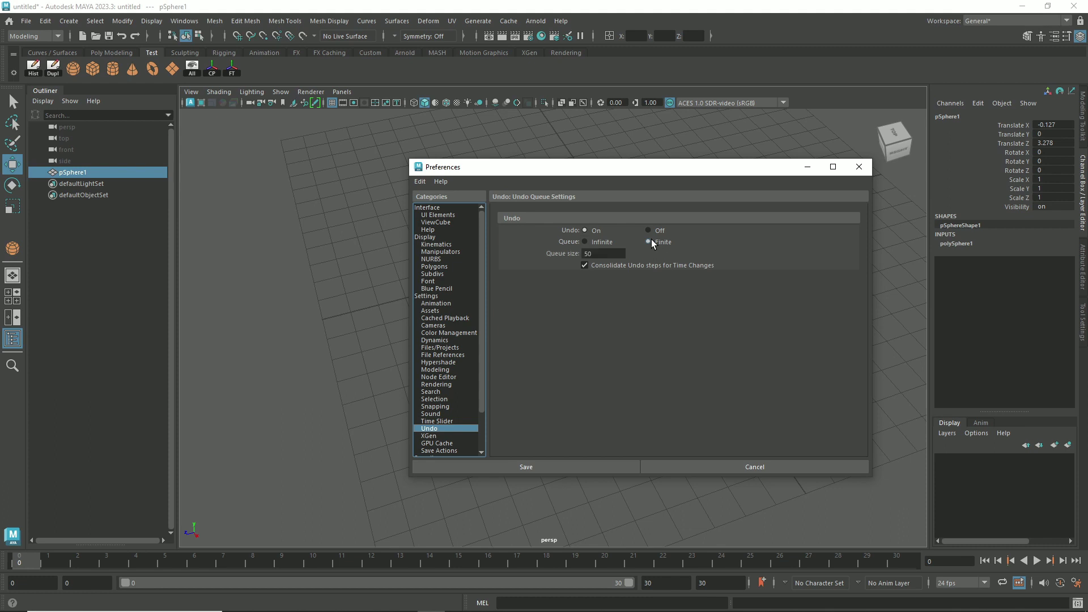
{"action": "double_click", "coordinate": [605, 257]}
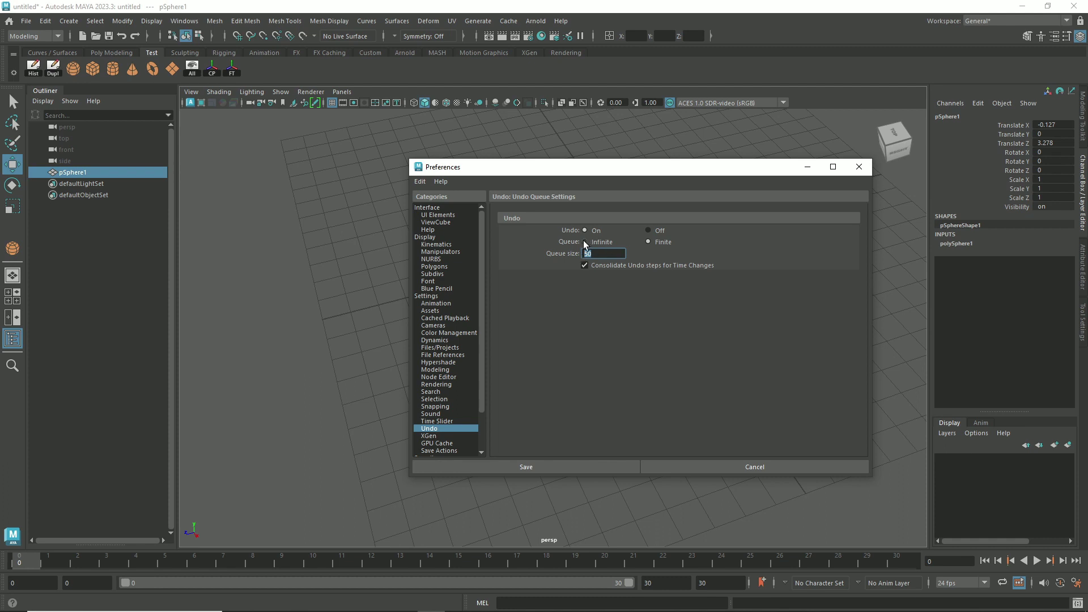
{"action": "left_click", "coordinate": [584, 242]}
{"action": "left_click", "coordinate": [429, 296]}
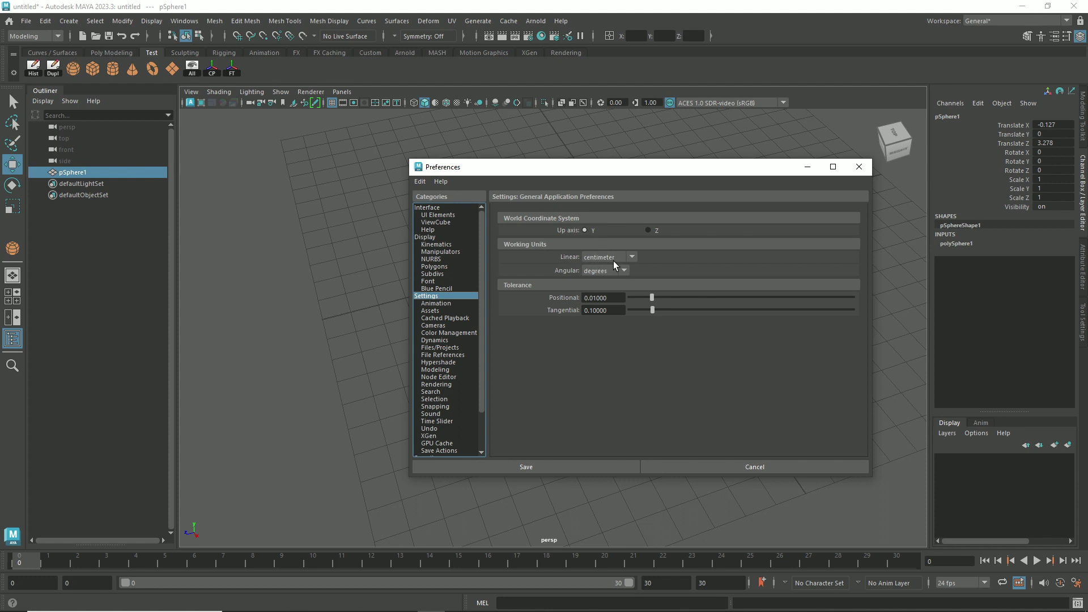
{"action": "left_click", "coordinate": [632, 257]}
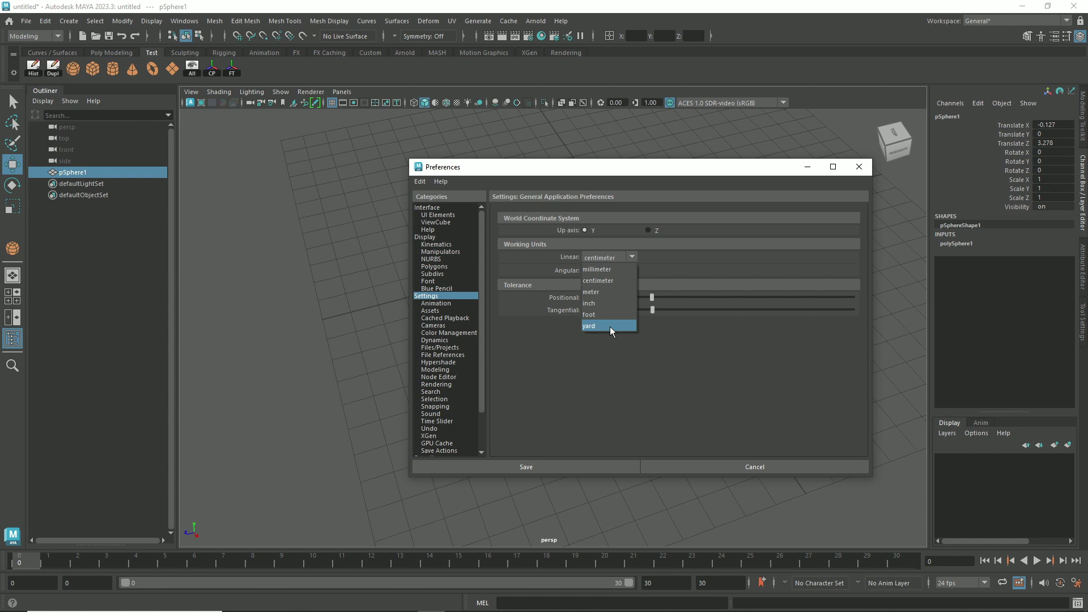
{"action": "left_click", "coordinate": [721, 366]}
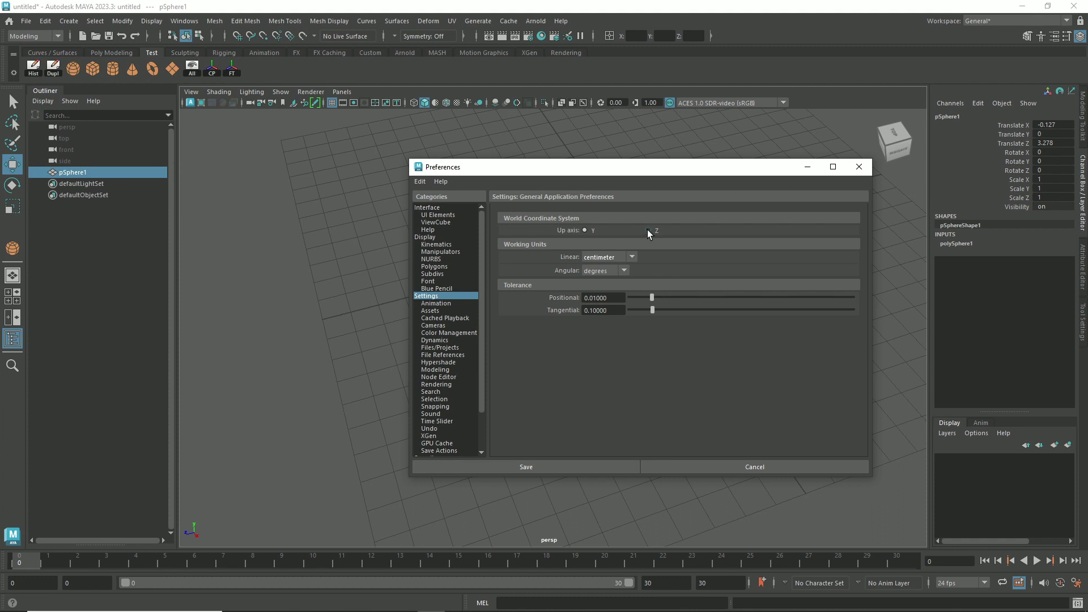
{"action": "left_click", "coordinate": [648, 230]}
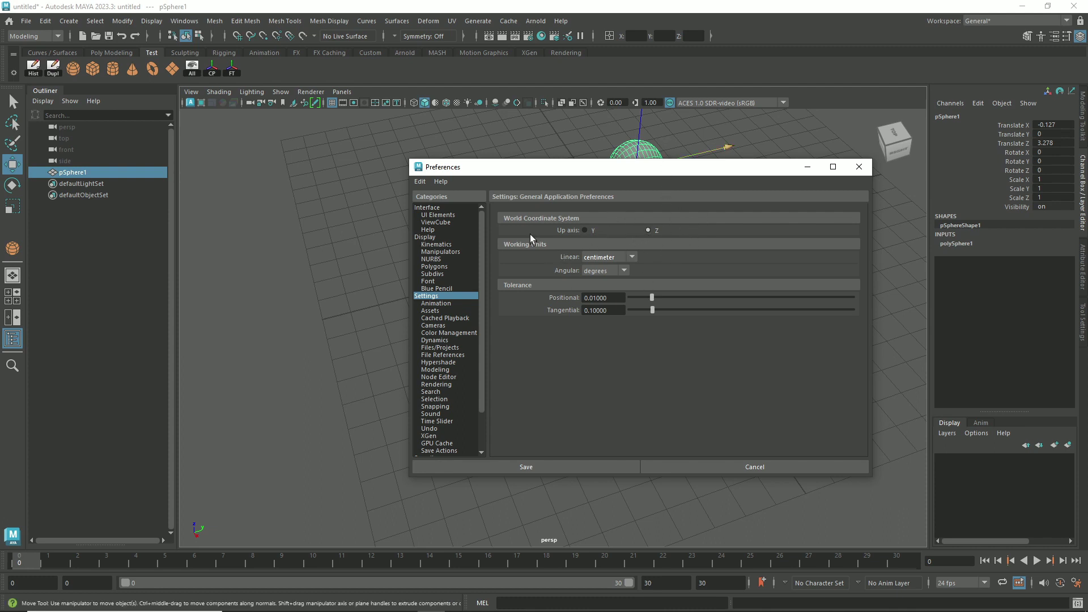
{"action": "left_click", "coordinate": [586, 229]}
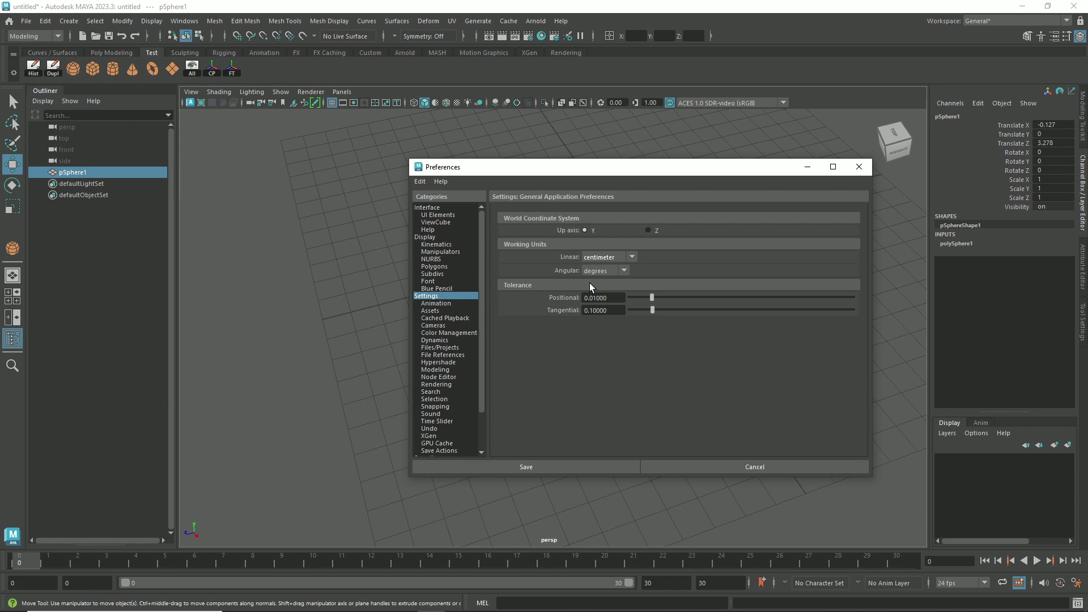